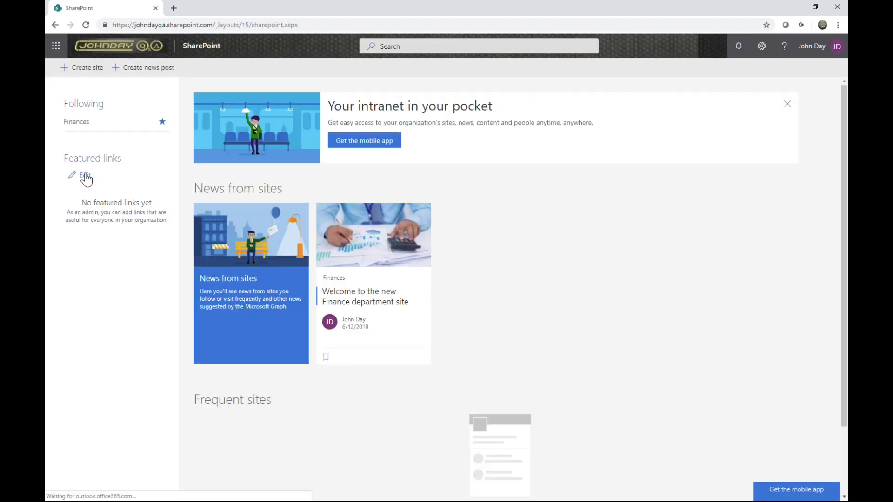
Start creating a communication site and enter Finance as its site name
{"action": "left_click", "coordinate": [83, 73]}
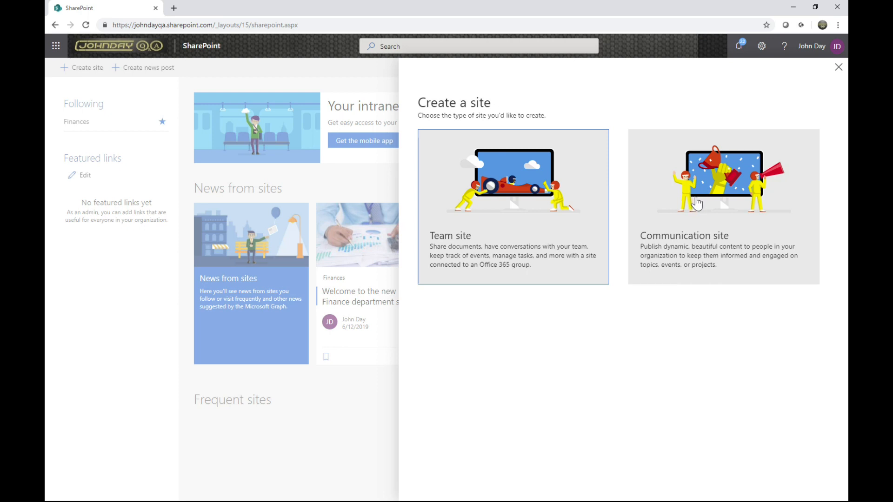
{"action": "left_click", "coordinate": [722, 223]}
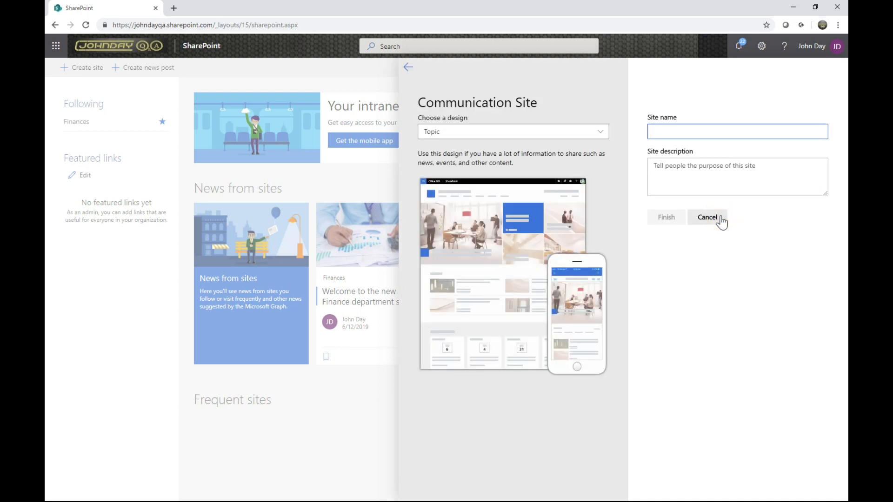
{"action": "type", "text": "Finance"}
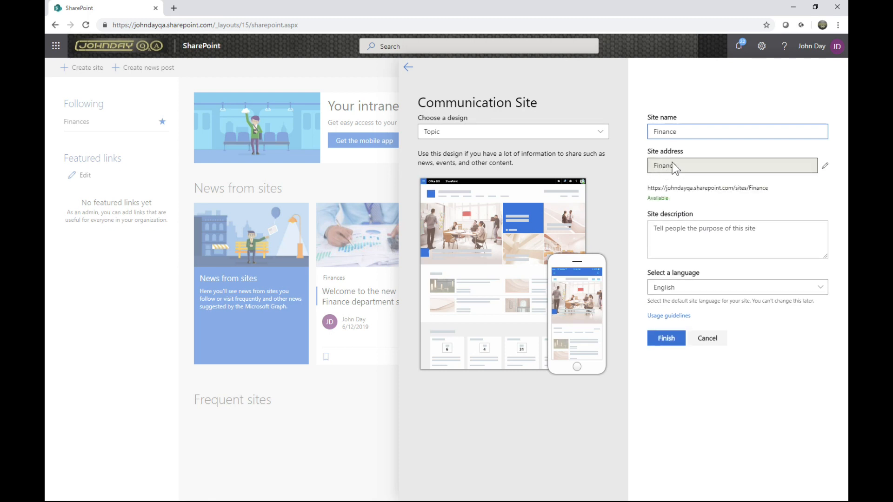
Replace the site name with Human Resources and change it back to Finance
{"action": "key", "text": "shift+End"}
{"action": "type", "text": "H"}
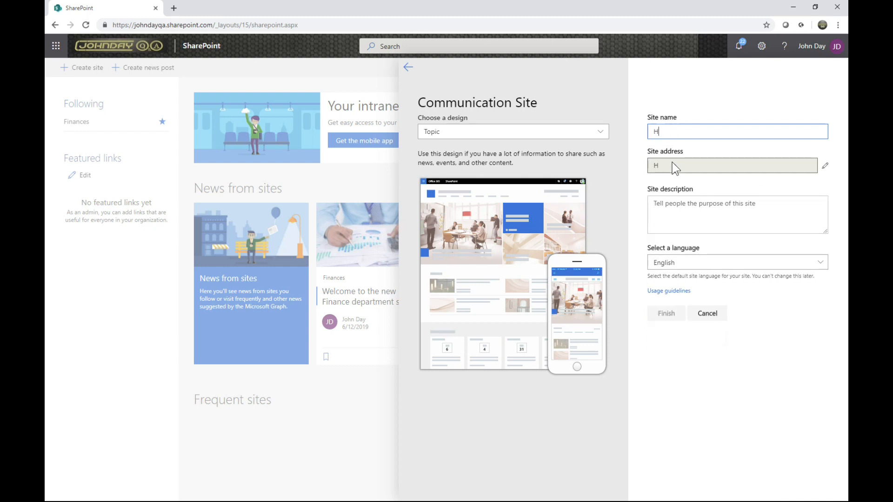
{"action": "type", "text": "uman Resources"}
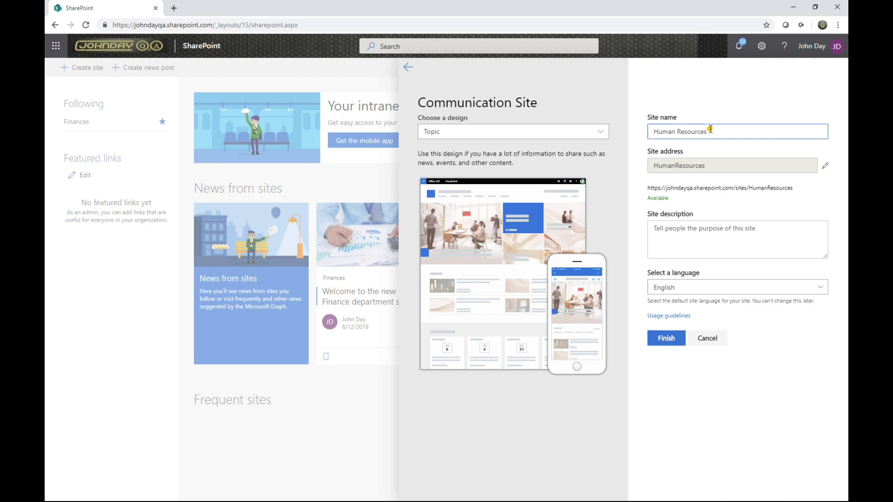
{"action": "left_click_drag", "start_coordinate": [710, 132], "coordinate": [639, 132]}
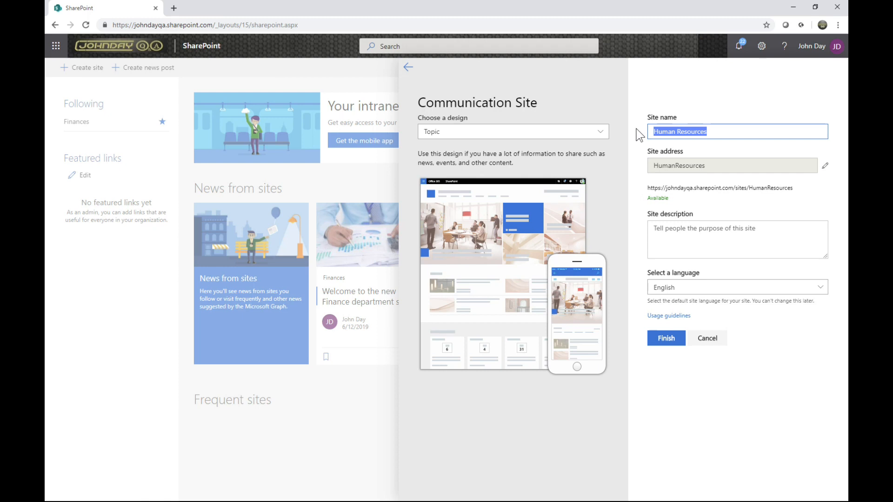
{"action": "type", "text": "Finance"}
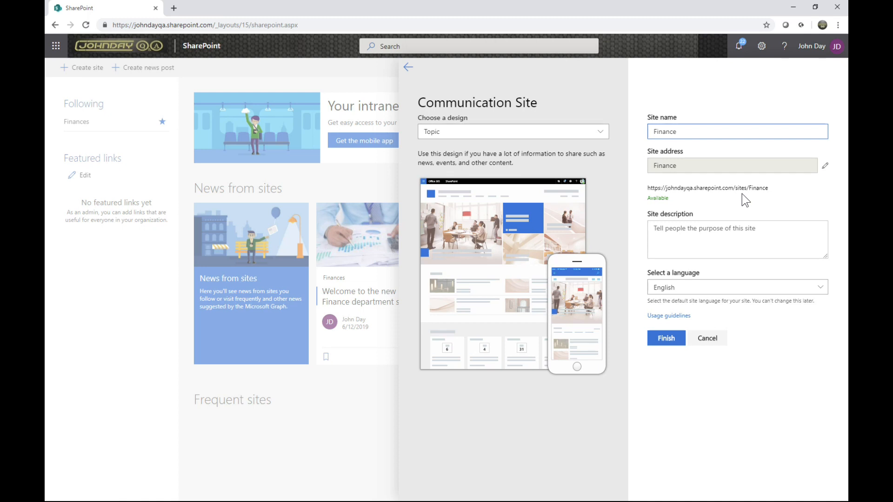
Begin the site description with the sentence "Access for Finance staff members."
{"action": "left_click", "coordinate": [702, 230]}
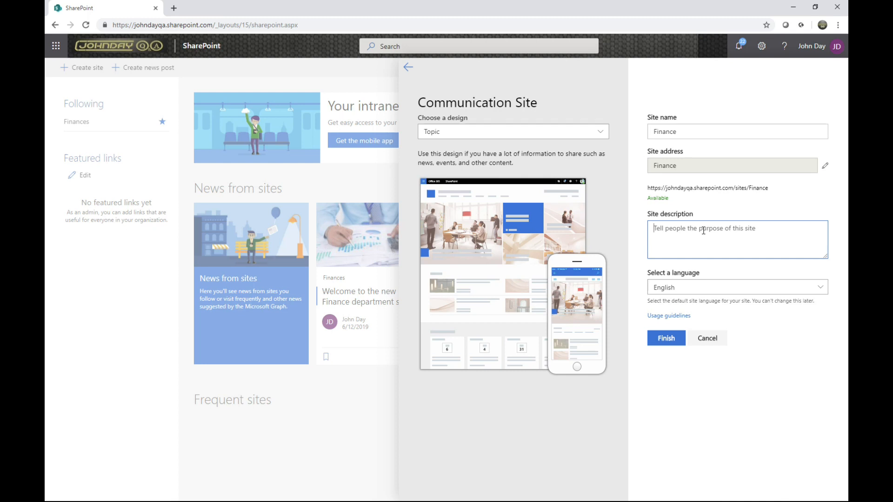
{"action": "type", "text": "Access f"}
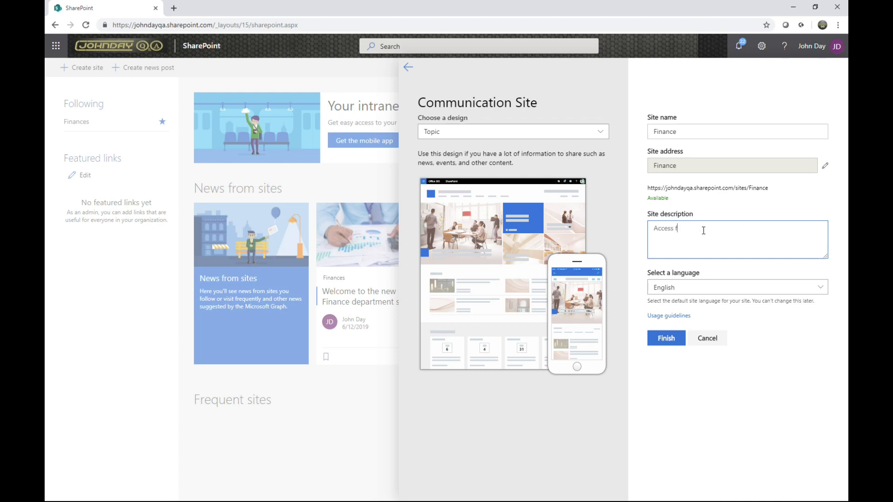
{"action": "type", "text": "or Finance staff members."}
Add a separate line to the site description reading "Keywords: expense overtime credit control"
{"action": "key", "text": "Return"}
{"action": "type", "text": "Keywords"}
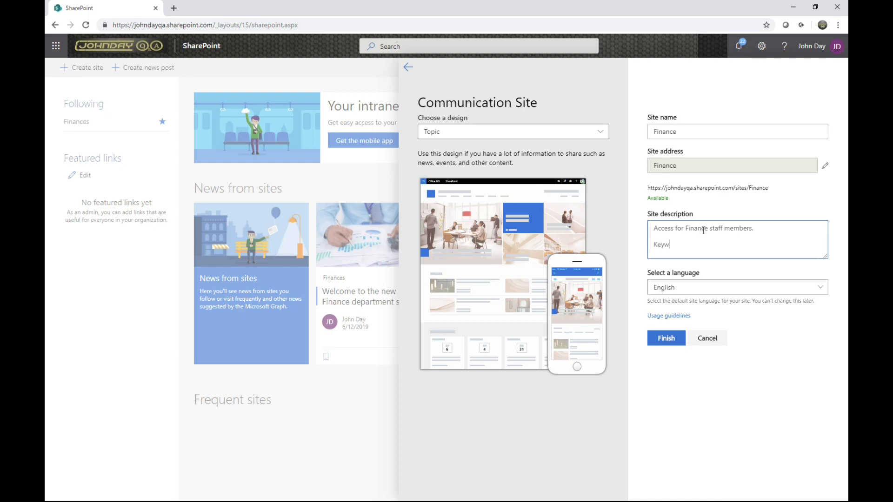
{"action": "type", "text": ": expenses overtime credit control"}
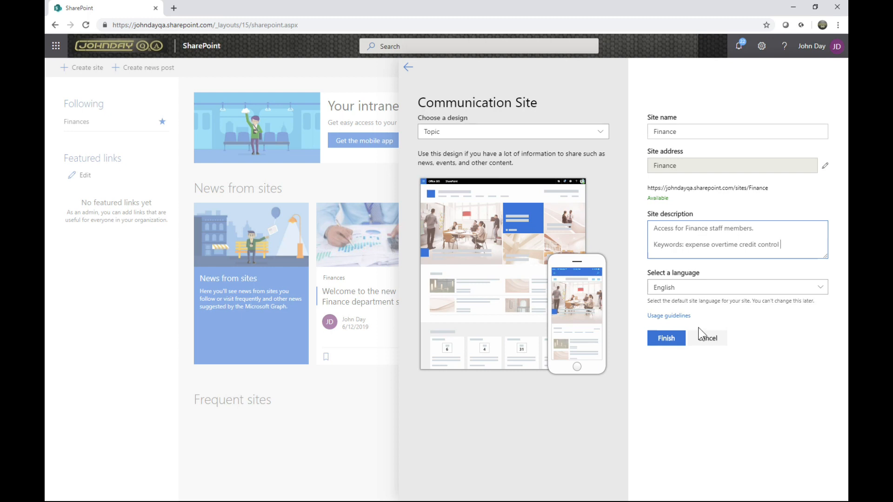
Check the available site languages, keep English, and finish creating the Finance site
{"action": "left_click", "coordinate": [698, 287]}
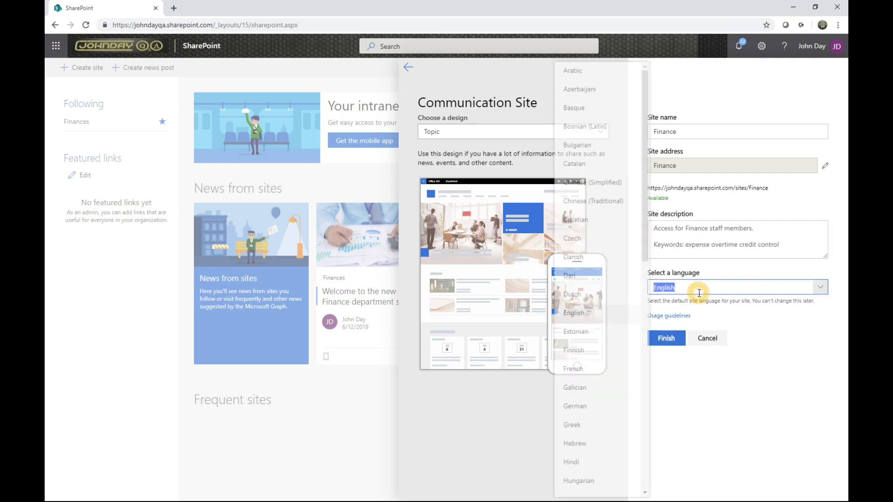
{"action": "left_click", "coordinate": [766, 377]}
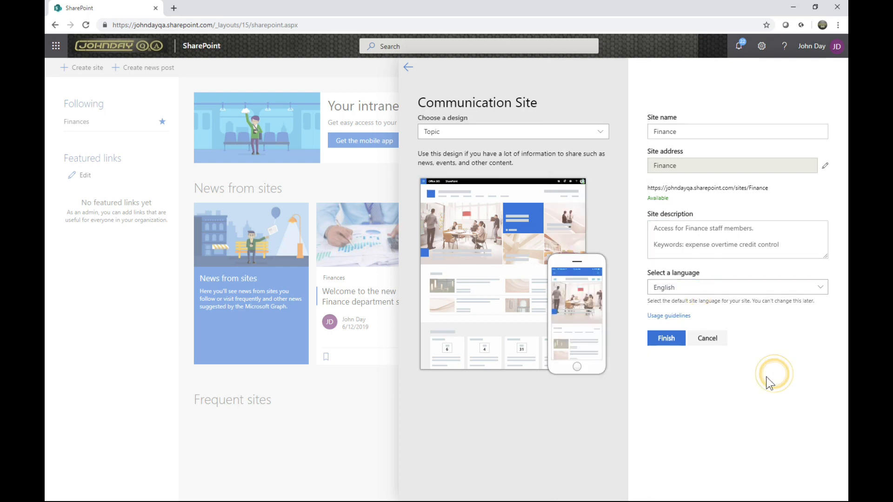
{"action": "left_click", "coordinate": [666, 344]}
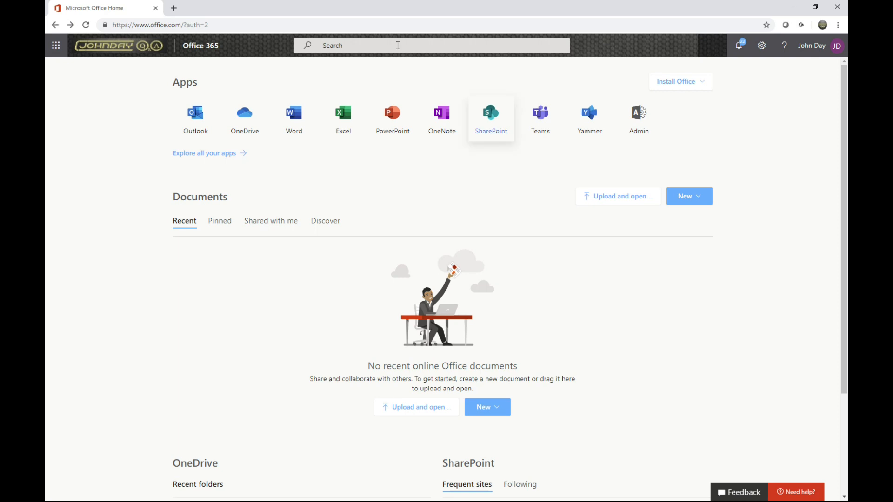
Go to the Microsoft 365 admin center and open the SharePoint admin center from it
{"action": "left_click", "coordinate": [55, 52]}
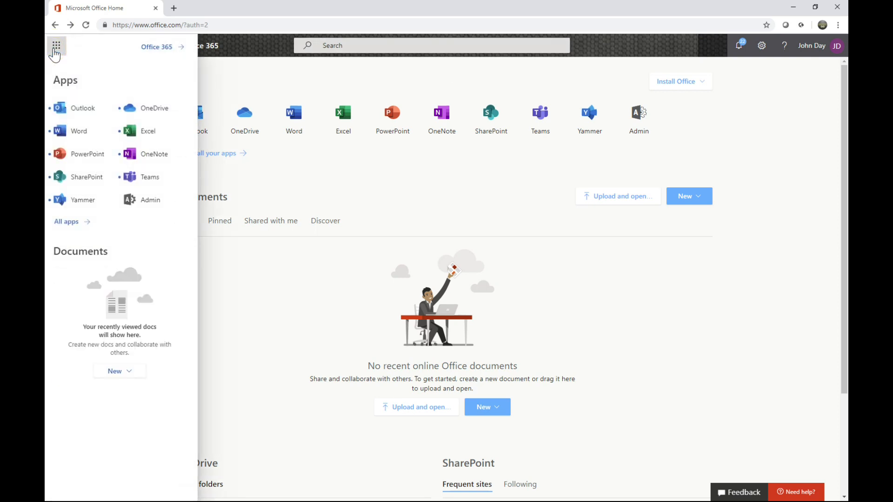
{"action": "left_click", "coordinate": [150, 203]}
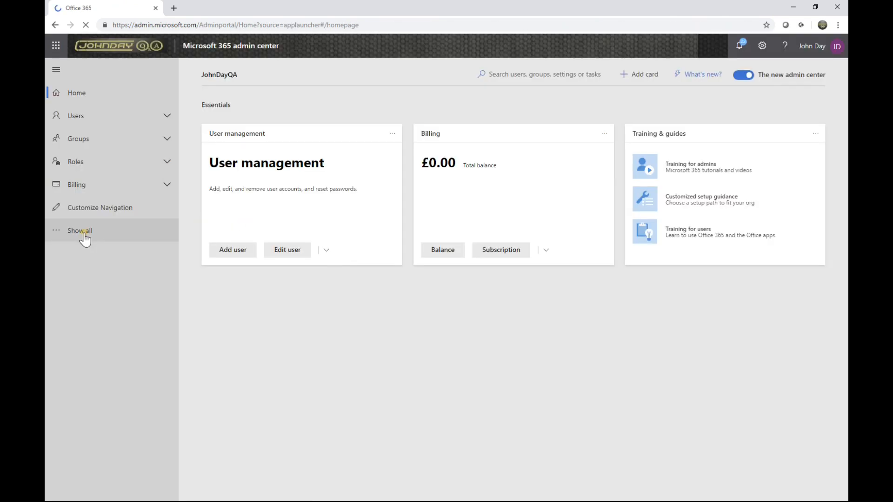
{"action": "left_click", "coordinate": [85, 236]}
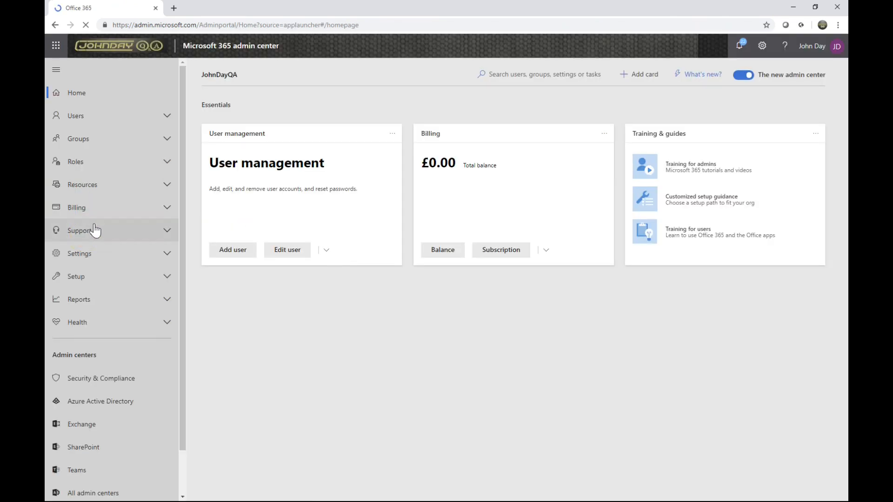
{"action": "scroll", "coordinate": [99, 253], "scroll_direction": "down", "scroll_amount": 1}
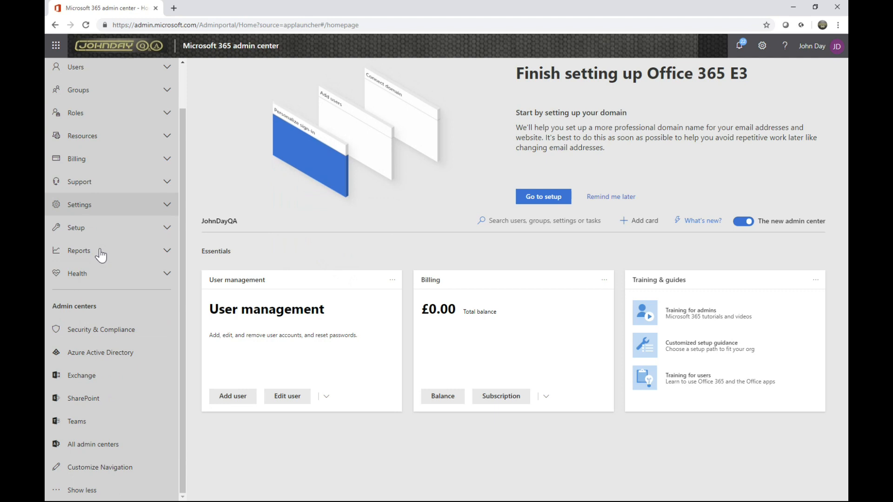
{"action": "left_click", "coordinate": [77, 404]}
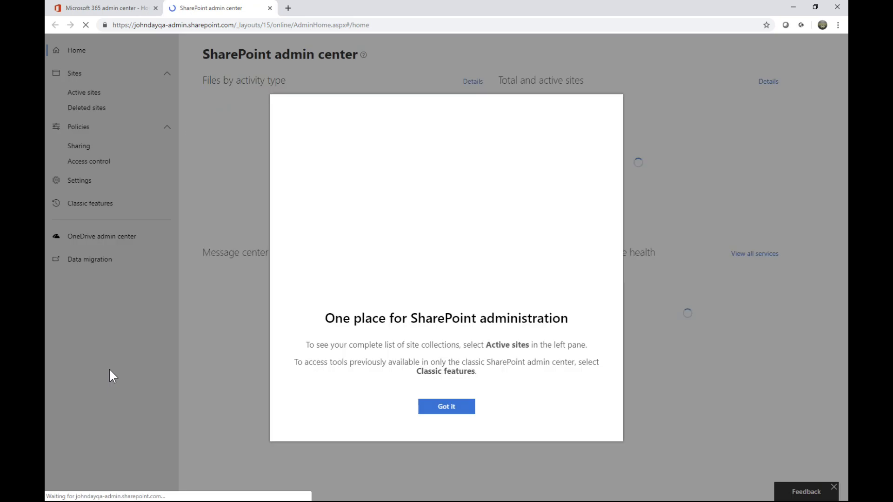
Dismiss the SharePoint admin center introduction and tips, and open the list of active sites
{"action": "left_click", "coordinate": [461, 408]}
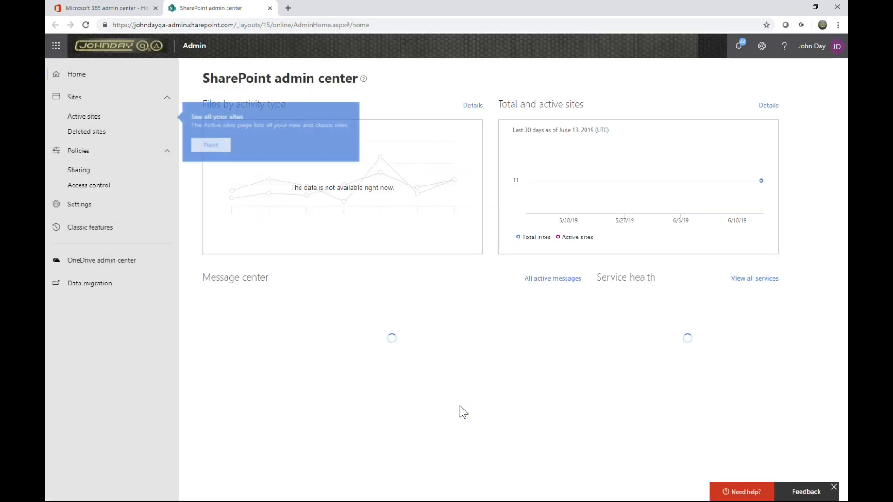
{"action": "left_click", "coordinate": [214, 147]}
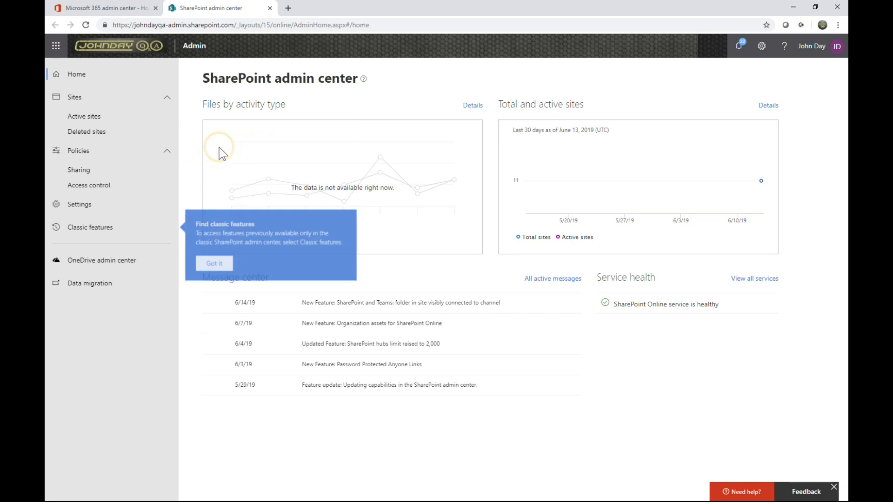
{"action": "left_click", "coordinate": [213, 264]}
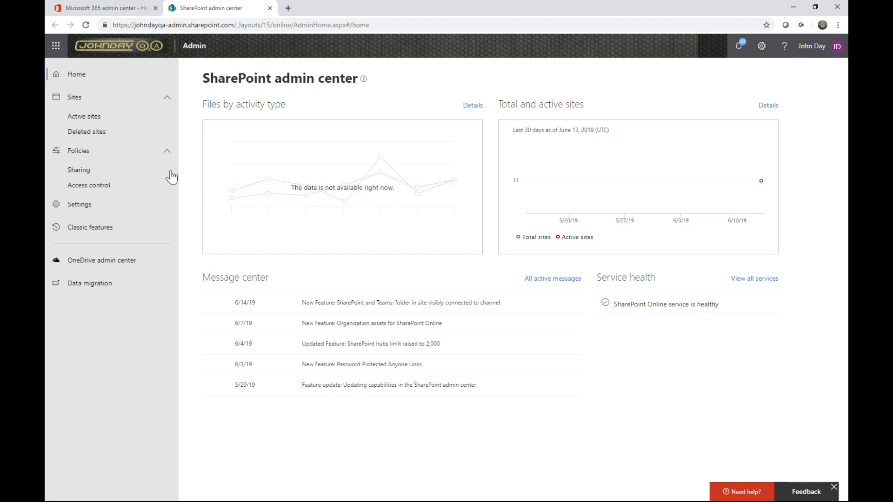
{"action": "left_click", "coordinate": [85, 118]}
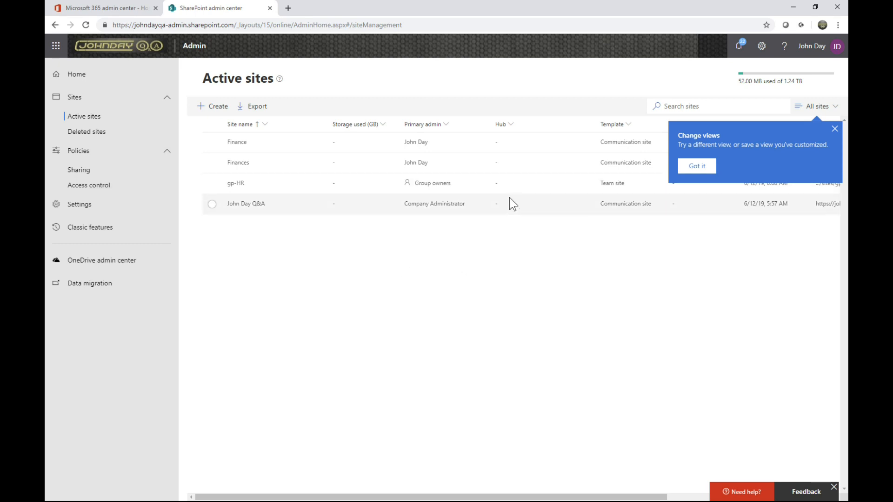
Start a new site using the other options, review the available templates, and keep Team site
{"action": "left_click", "coordinate": [216, 111]}
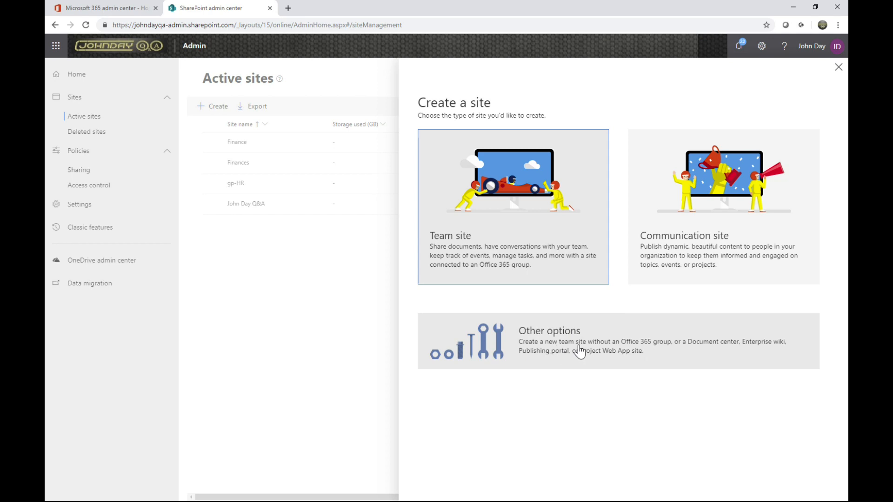
{"action": "left_click", "coordinate": [553, 351]}
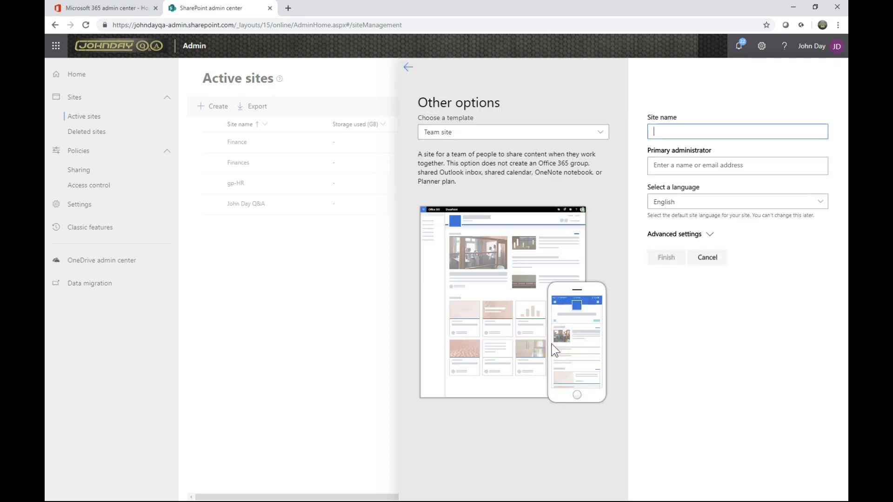
{"action": "left_click", "coordinate": [600, 134]}
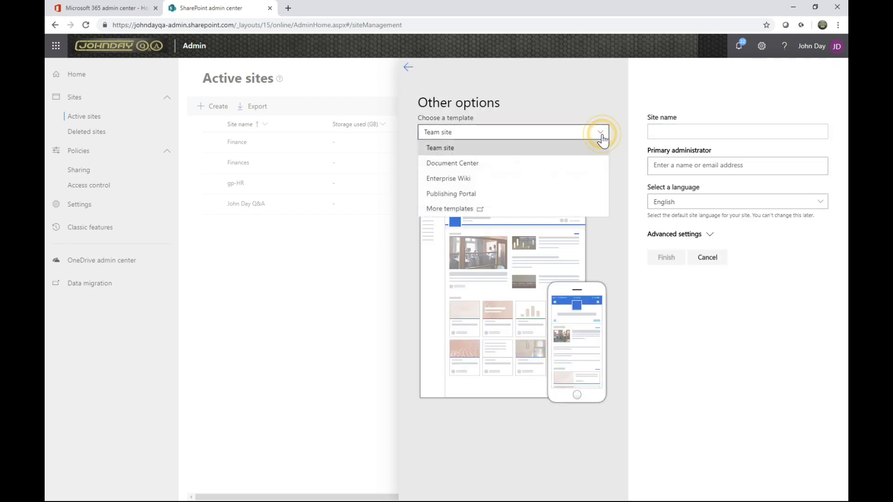
{"action": "left_click", "coordinate": [467, 133]}
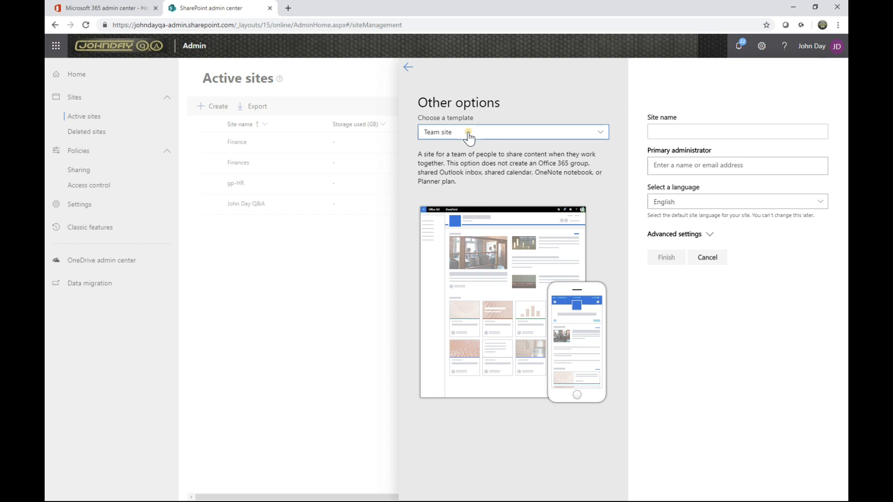
{"action": "left_click", "coordinate": [468, 134]}
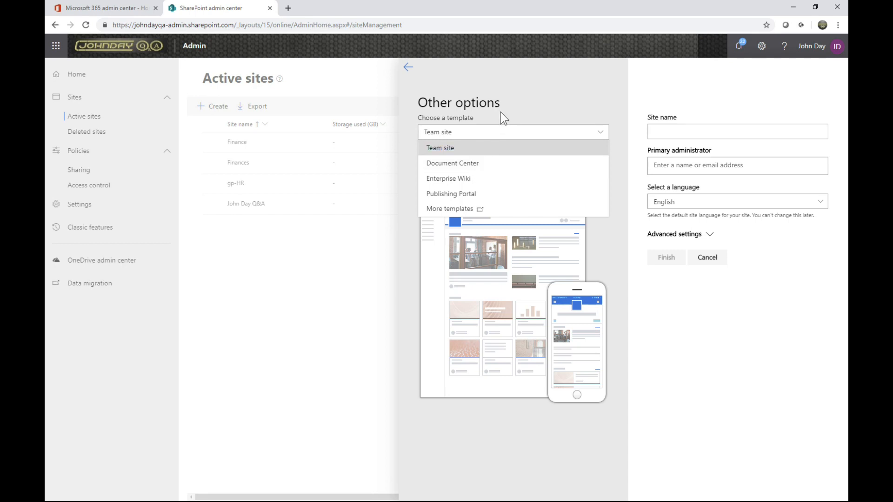
{"action": "left_click", "coordinate": [511, 110]}
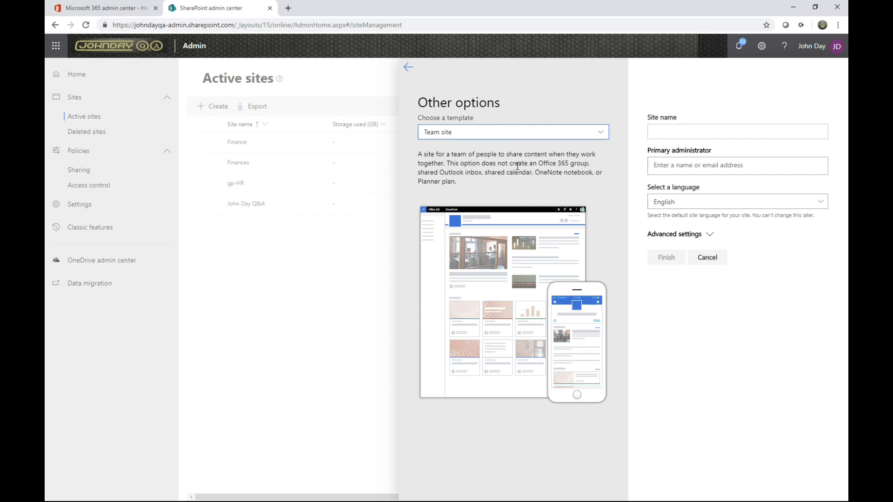
Enter Human Resources as the name of the new team site
{"action": "left_click", "coordinate": [666, 134]}
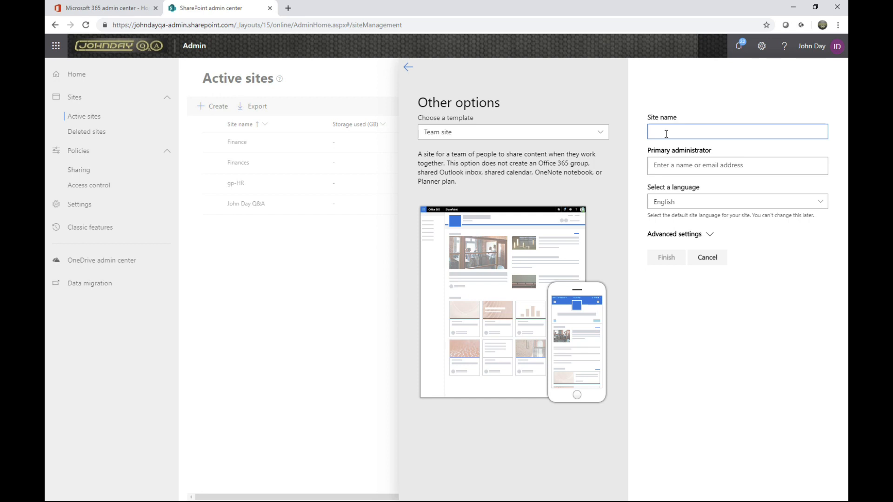
{"action": "type", "text": "Human Resources"}
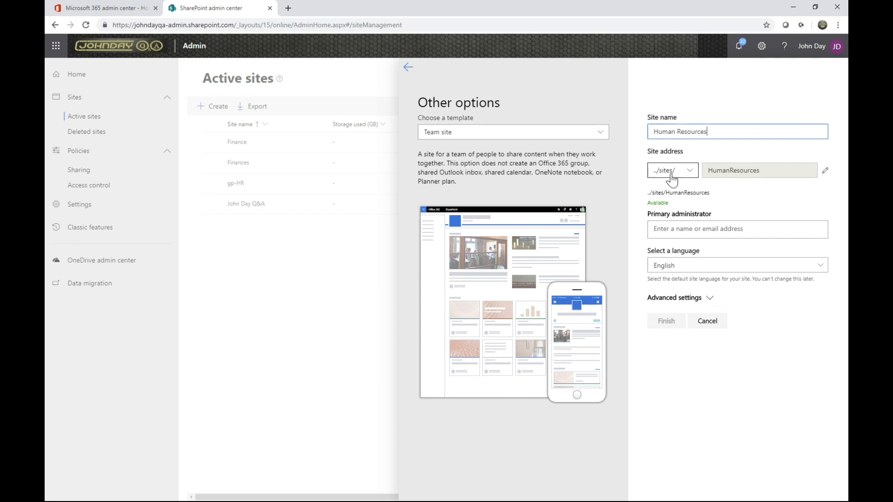
Keep the ../sites/ path for the Human Resources site and set its address to HR
{"action": "left_click", "coordinate": [686, 176]}
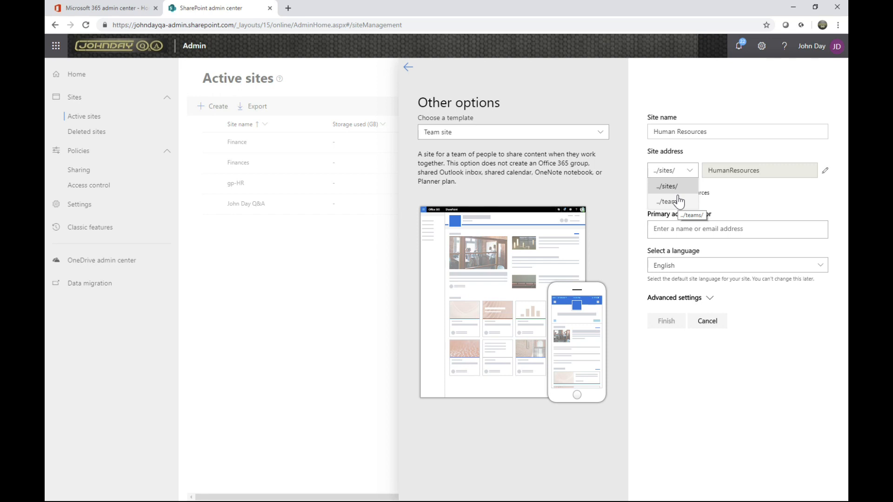
{"action": "left_click", "coordinate": [705, 108]}
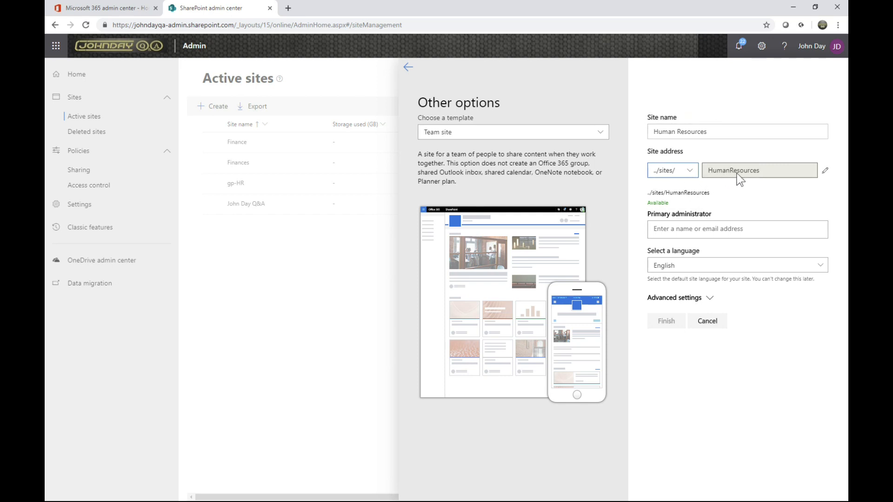
{"action": "left_click", "coordinate": [825, 178]}
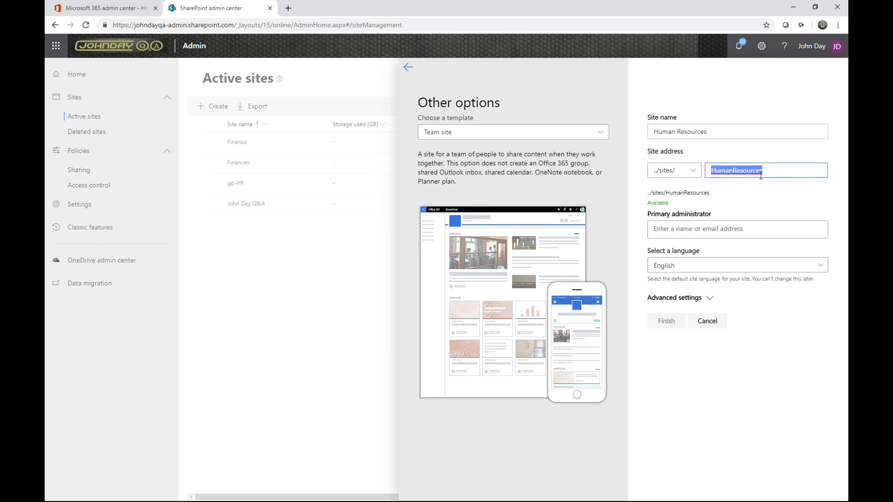
{"action": "left_click", "coordinate": [745, 171]}
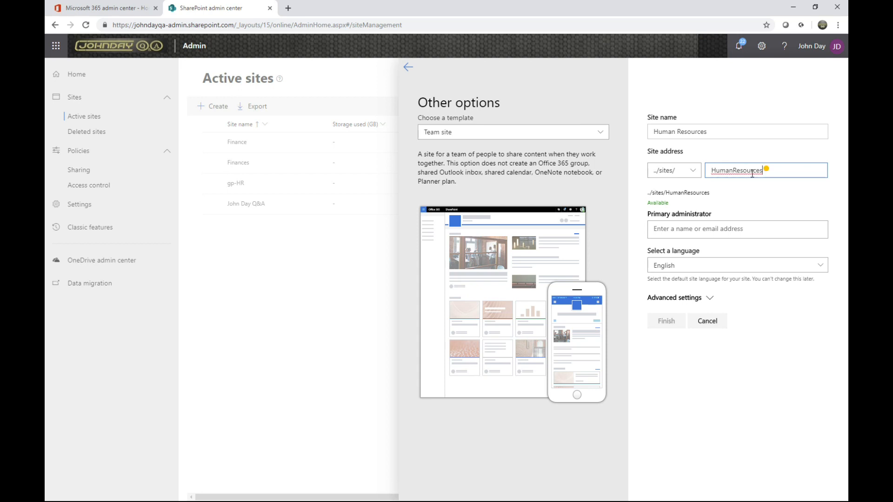
{"action": "left_click_drag", "start_coordinate": [765, 171], "coordinate": [666, 173]}
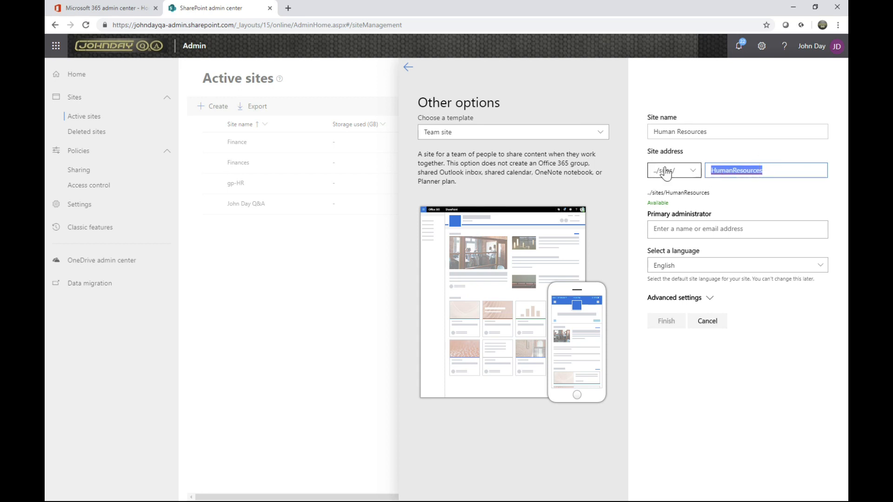
{"action": "type", "text": "HumRes"}
{"action": "key", "text": "ctrl+a"}
{"action": "type", "text": "HR"}
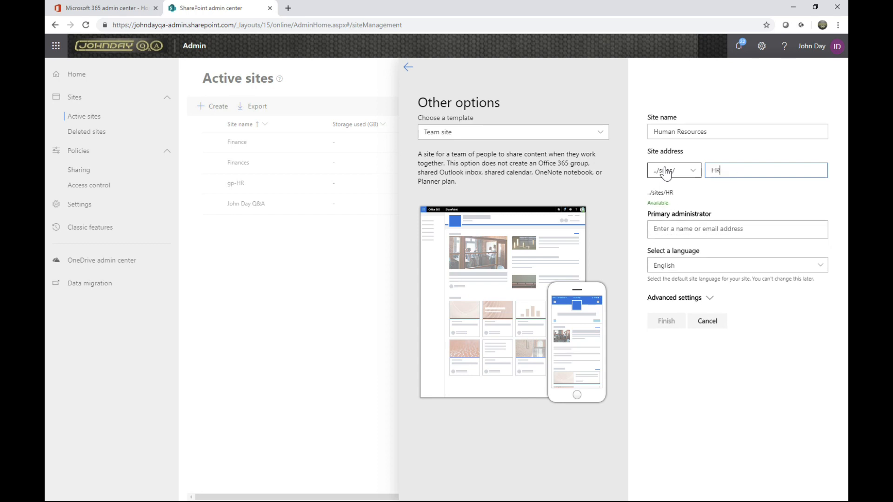
Assign the account owner as the primary administrator of the new site
{"action": "left_click", "coordinate": [683, 229]}
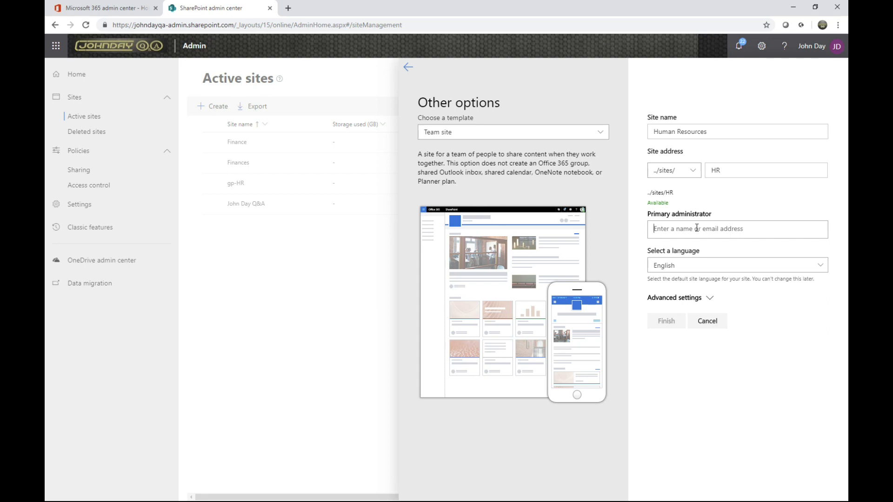
{"action": "type", "text": "john Day"}
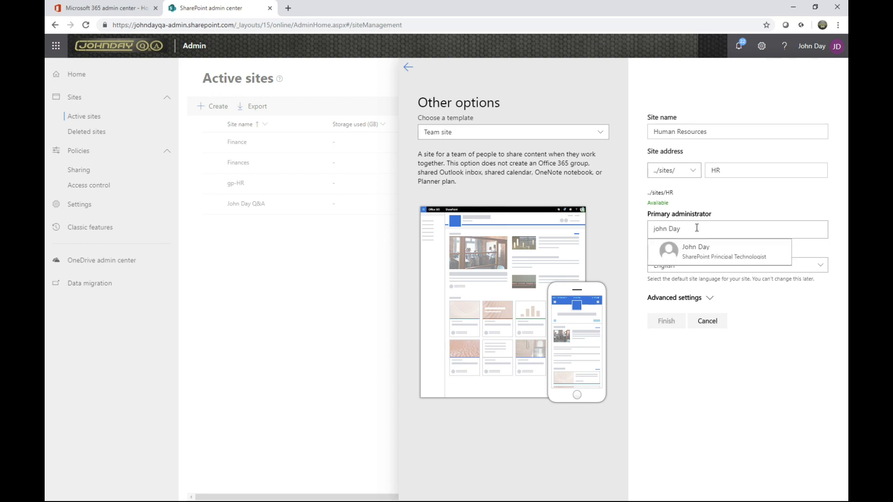
{"action": "left_click", "coordinate": [694, 256]}
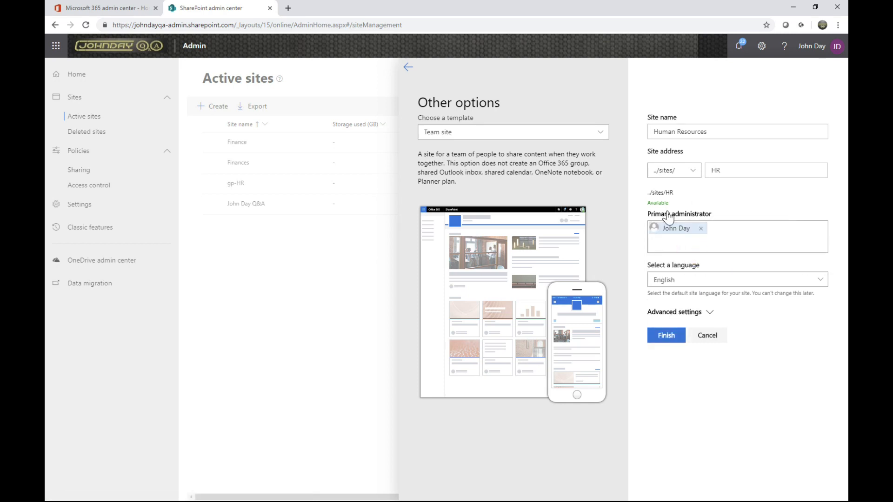
Set the new site's time zone in the advanced settings to (UTC) Dublin, Edinburgh, Lisbon, London
{"action": "left_click", "coordinate": [708, 312]}
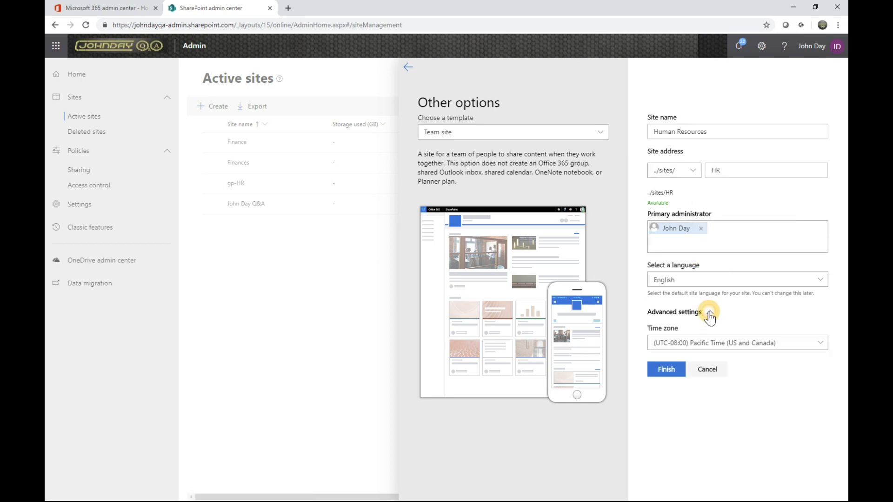
{"action": "left_click", "coordinate": [820, 344]}
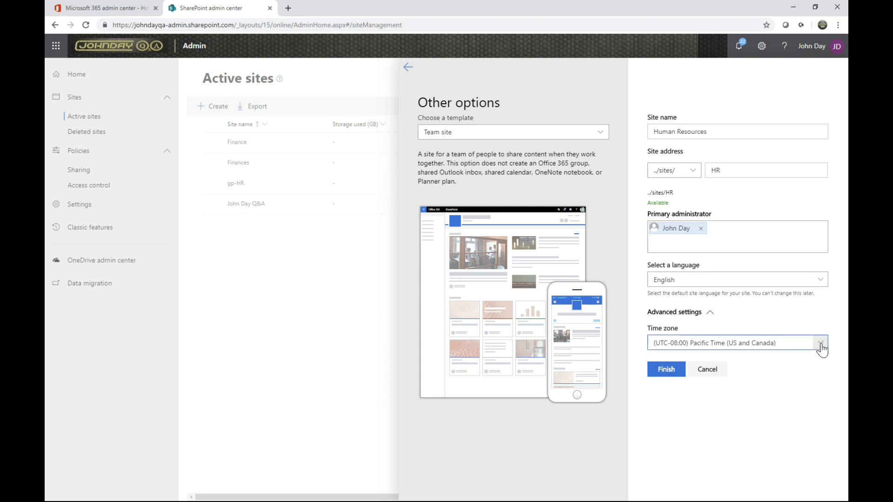
{"action": "left_click", "coordinate": [821, 347]}
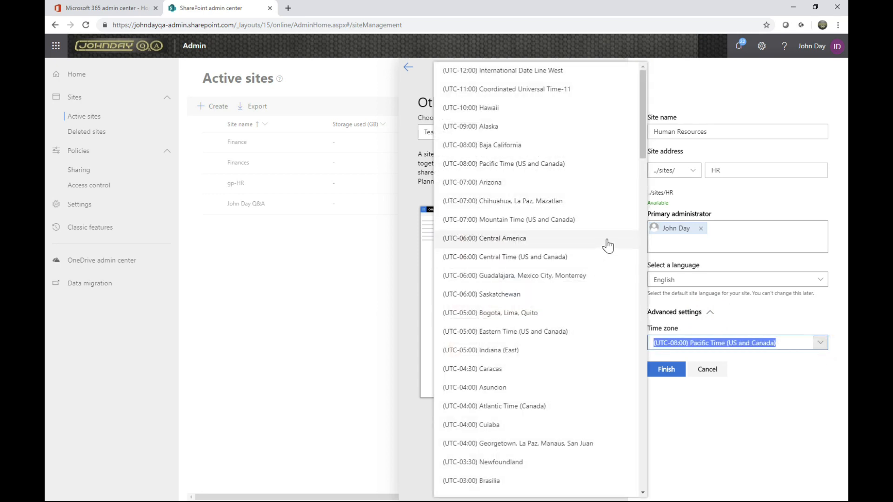
{"action": "scroll", "coordinate": [608, 245], "scroll_direction": "down", "scroll_amount": 10}
{"action": "left_click", "coordinate": [502, 145]}
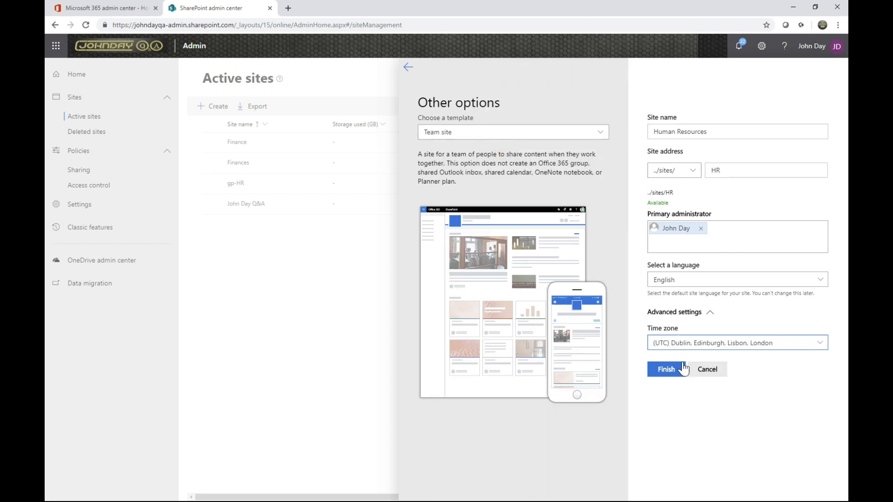
Finish creating the Human Resources site and refresh the list of active sites
{"action": "left_click", "coordinate": [666, 369]}
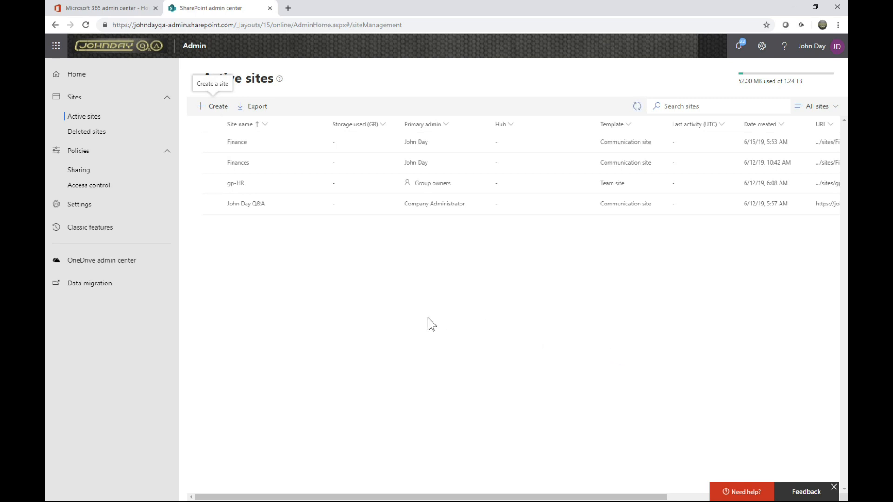
{"action": "left_click", "coordinate": [635, 113]}
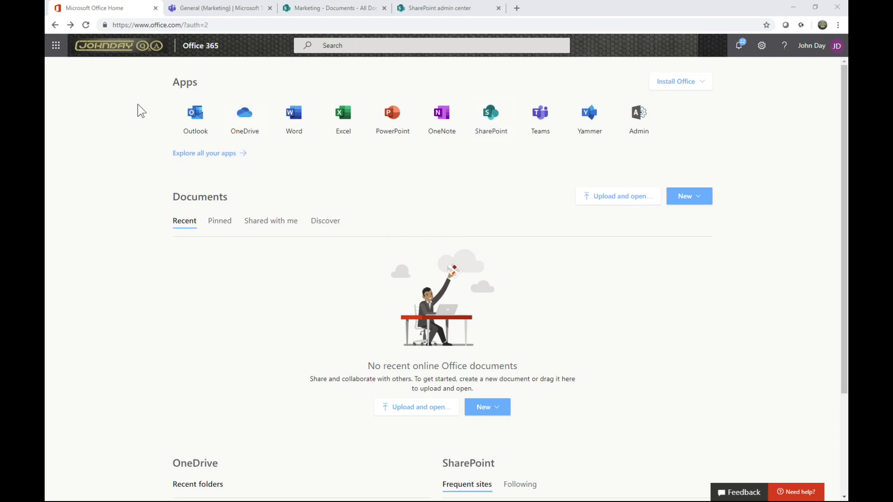
Go to the organization's SharePoint root site and open the Finance site by adding /sites/finance to its address
{"action": "left_click", "coordinate": [112, 44]}
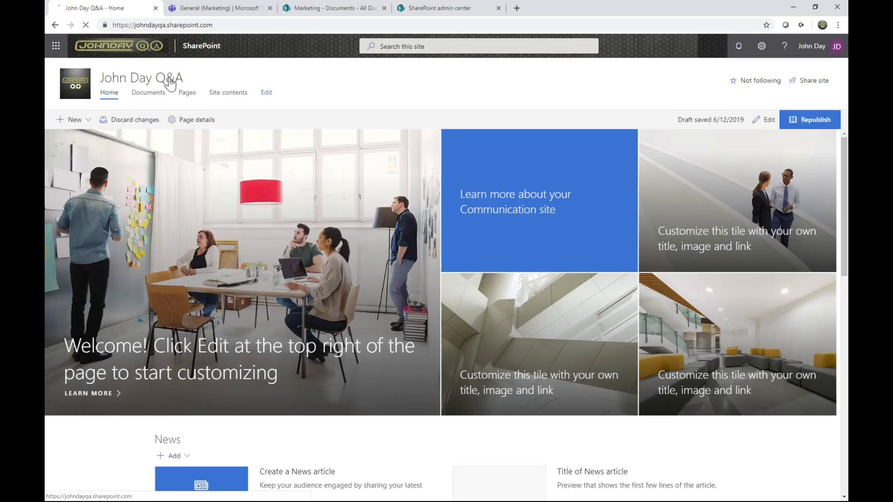
{"action": "left_click", "coordinate": [203, 26]}
{"action": "left_click", "coordinate": [218, 25]}
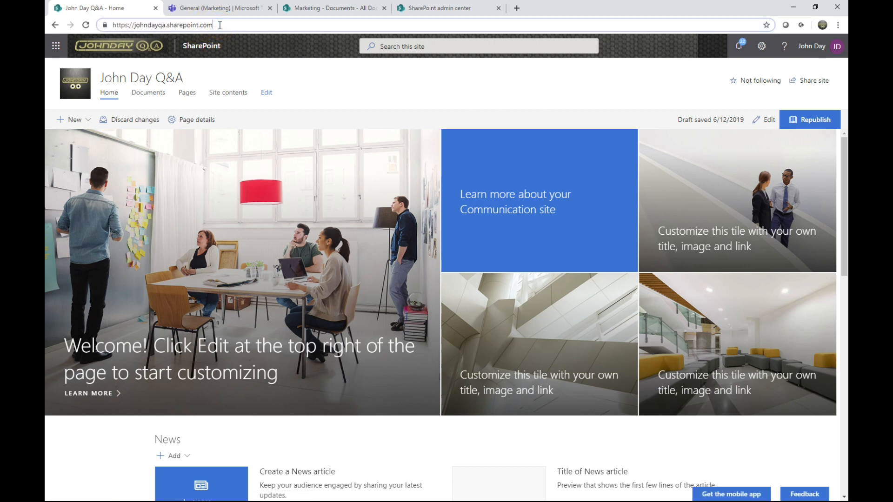
{"action": "type", "text": "/"}
{"action": "type", "text": "site"}
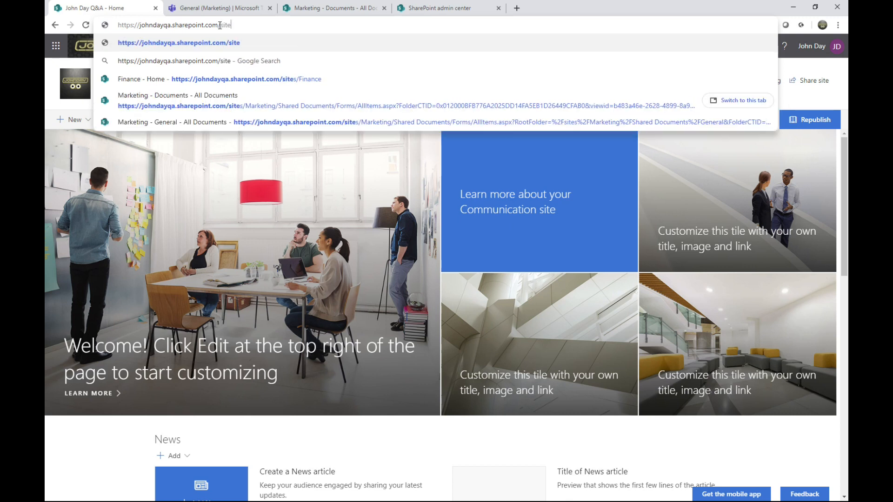
{"action": "type", "text": "s/"}
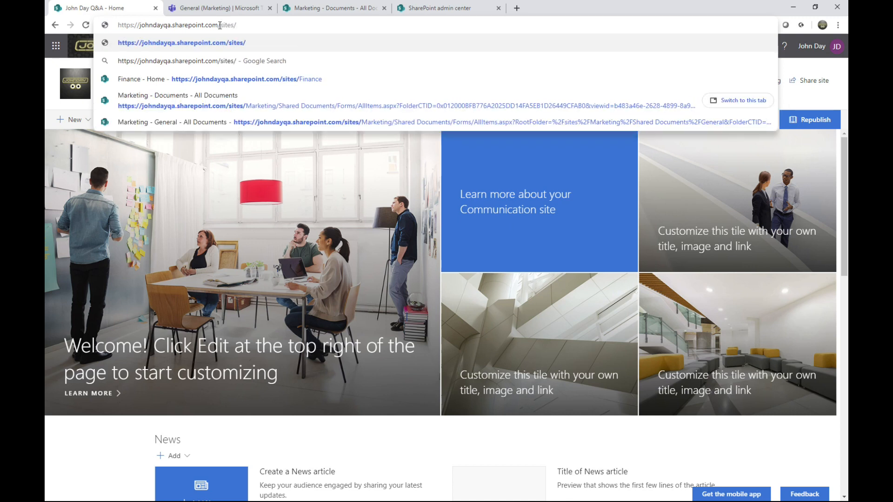
{"action": "type", "text": "finance"}
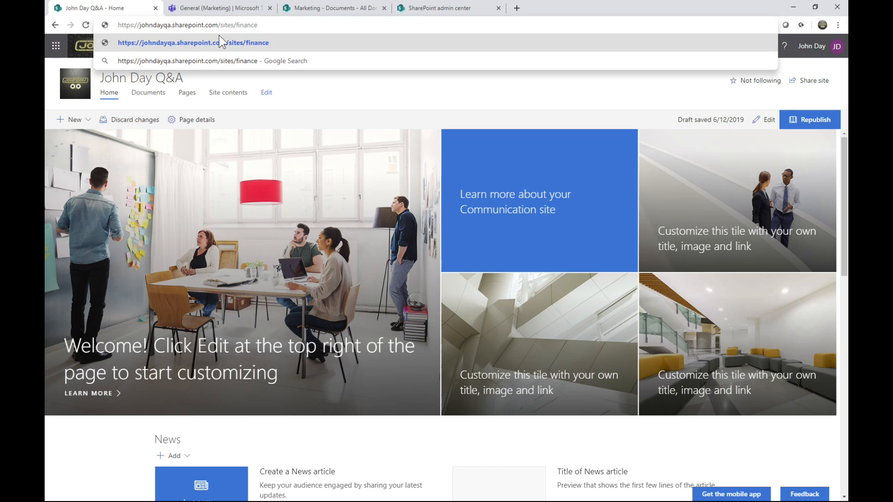
{"action": "left_click", "coordinate": [221, 42]}
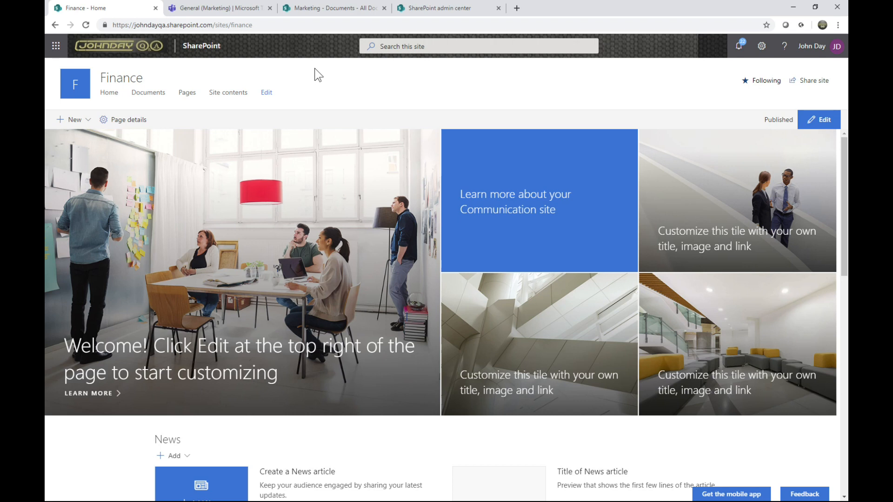
Show the subsites in the Finance site's contents and start a new subsite there
{"action": "left_click", "coordinate": [232, 101]}
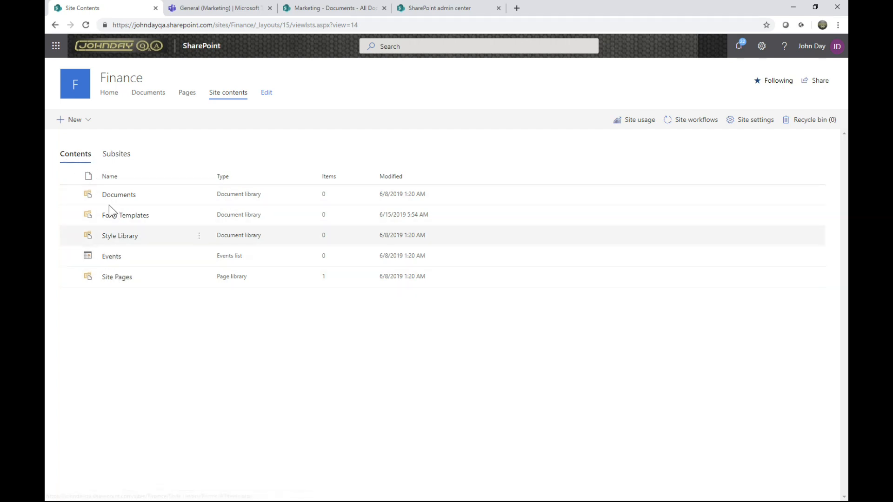
{"action": "left_click", "coordinate": [113, 158]}
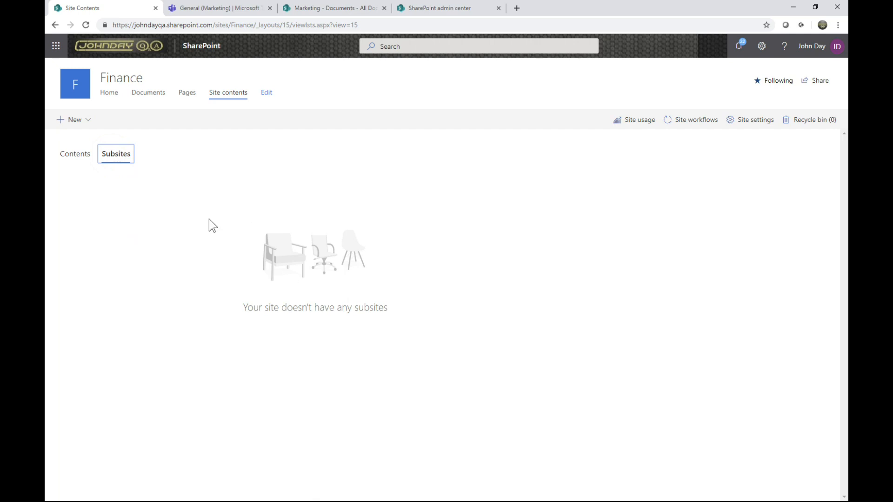
{"action": "key", "text": "ctrl"}
{"action": "key", "text": "ctrl"}
{"action": "key", "text": "ctrl"}
{"action": "key", "text": "ctrl"}
{"action": "key", "text": "ctrl"}
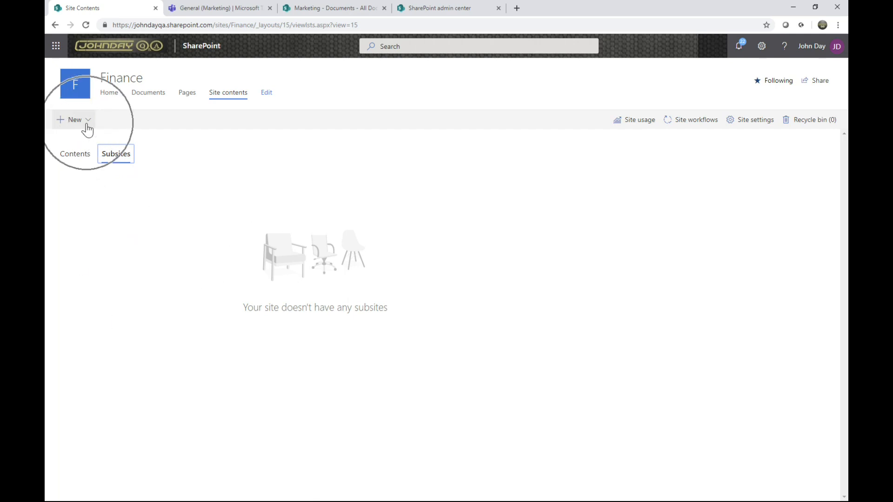
{"action": "left_click", "coordinate": [87, 125]}
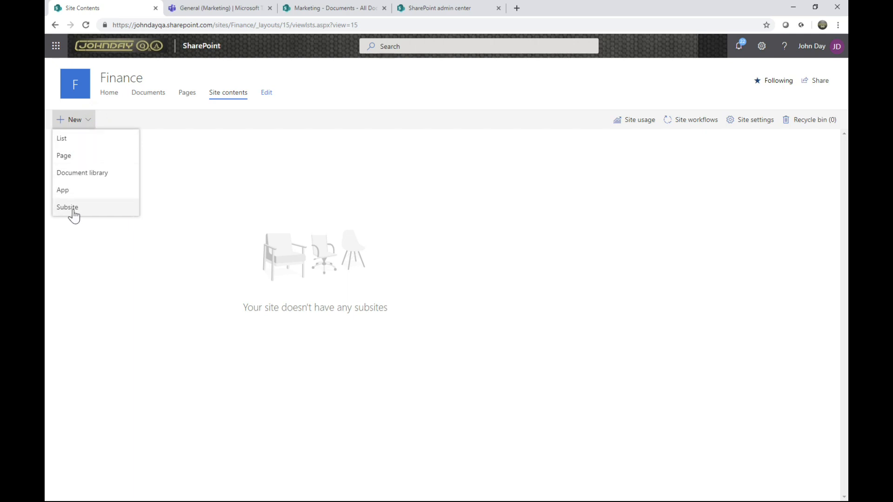
{"action": "left_click", "coordinate": [89, 211]}
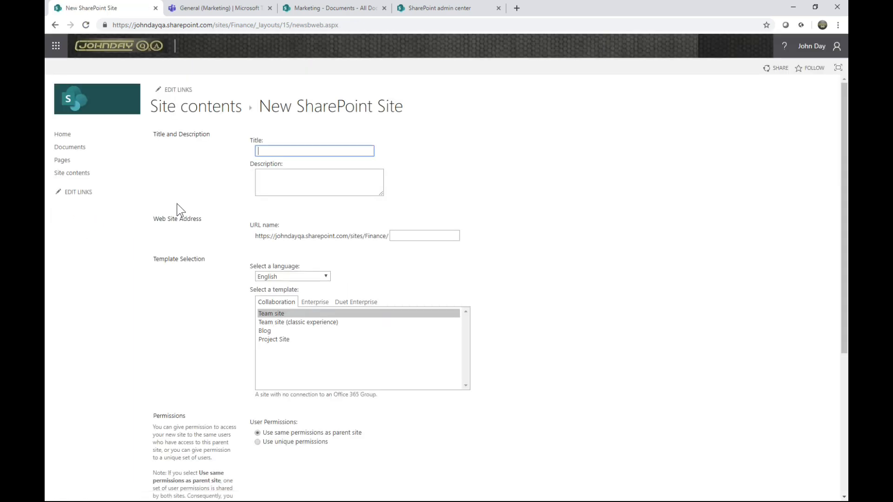
Title the new subsite Credit Control, leave the description empty, and set its URL name to CredCtrl
{"action": "type", "text": "C"}
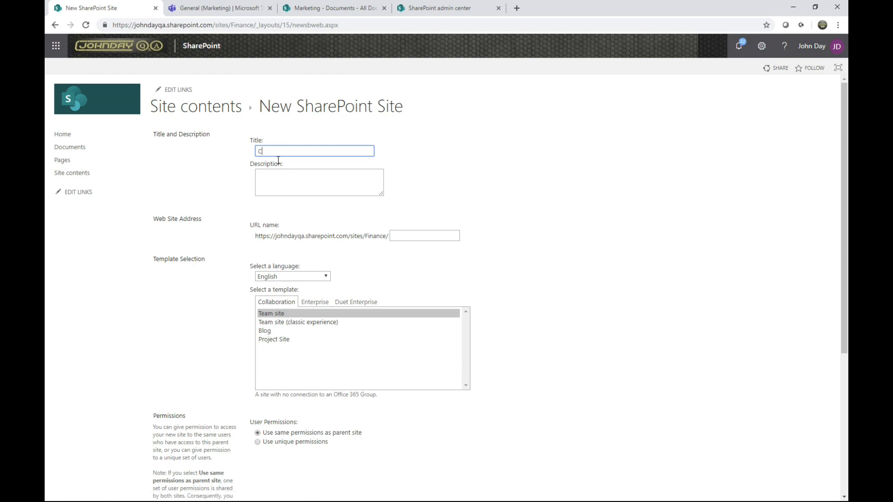
{"action": "type", "text": "redit Control"}
{"action": "left_click", "coordinate": [281, 181]}
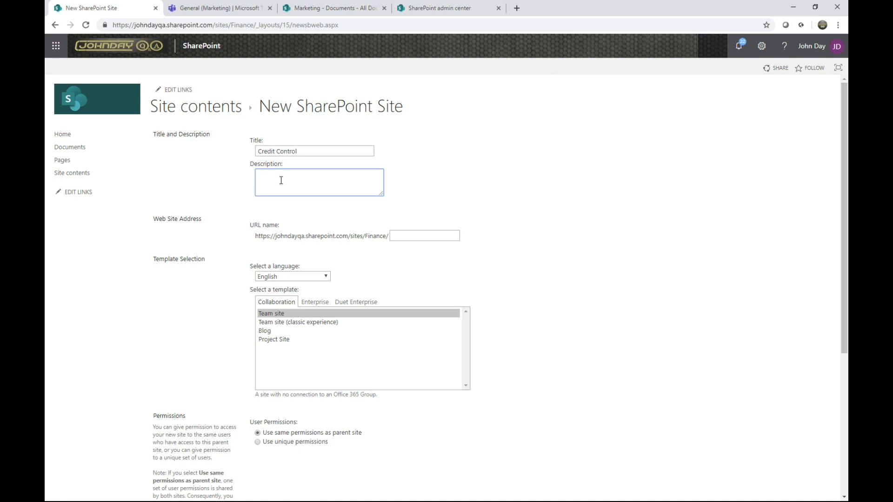
{"action": "left_click", "coordinate": [404, 236]}
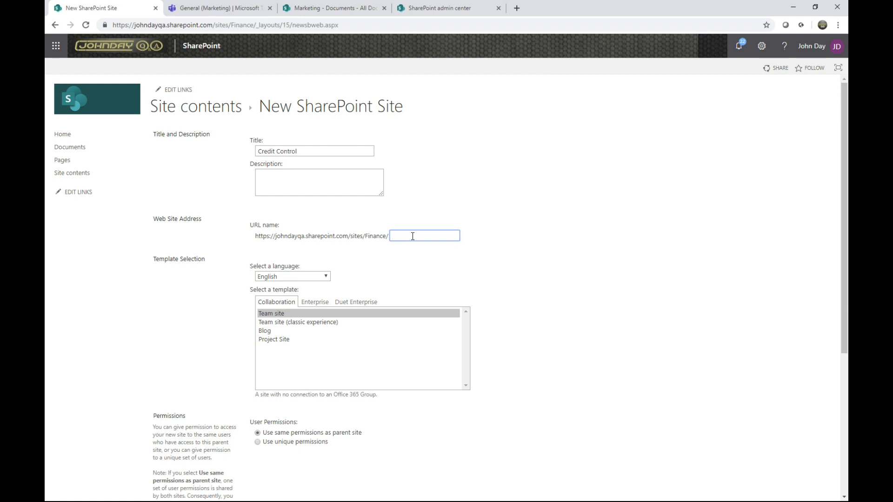
{"action": "type", "text": "CredCtrl"}
Create the subsite from the Team site template, using the top link bar from the parent site
{"action": "left_click", "coordinate": [275, 324]}
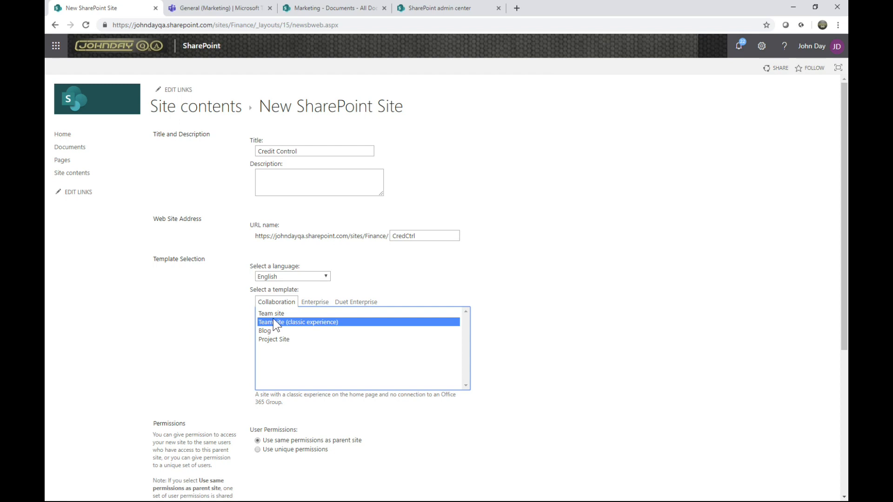
{"action": "left_click", "coordinate": [273, 314]}
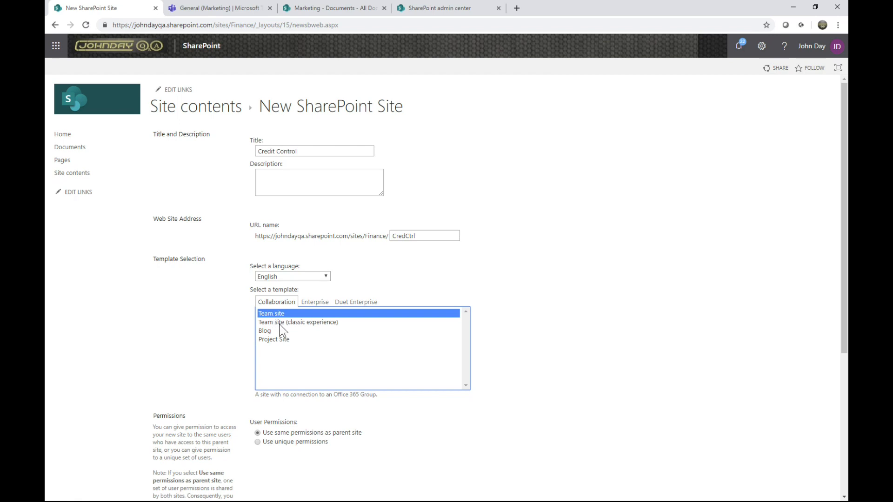
{"action": "scroll", "coordinate": [279, 325], "scroll_direction": "down", "scroll_amount": 3}
{"action": "scroll", "coordinate": [298, 302], "scroll_direction": "down", "scroll_amount": 2}
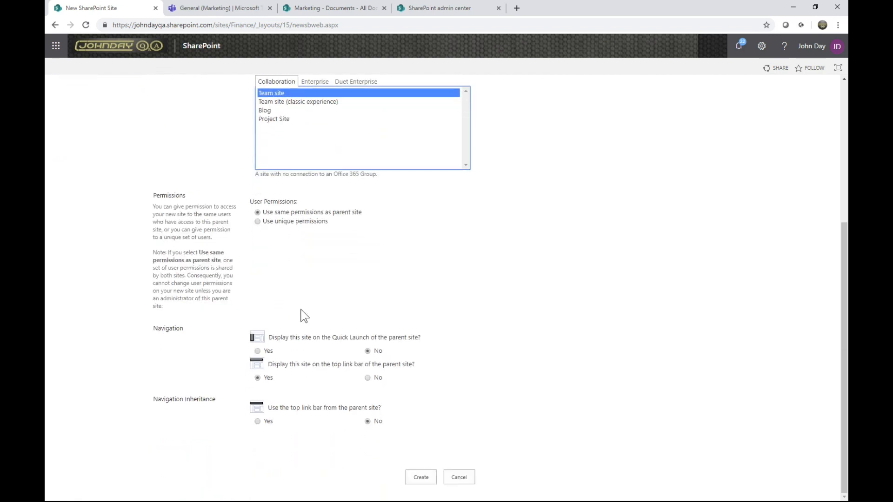
{"action": "left_click", "coordinate": [257, 422]}
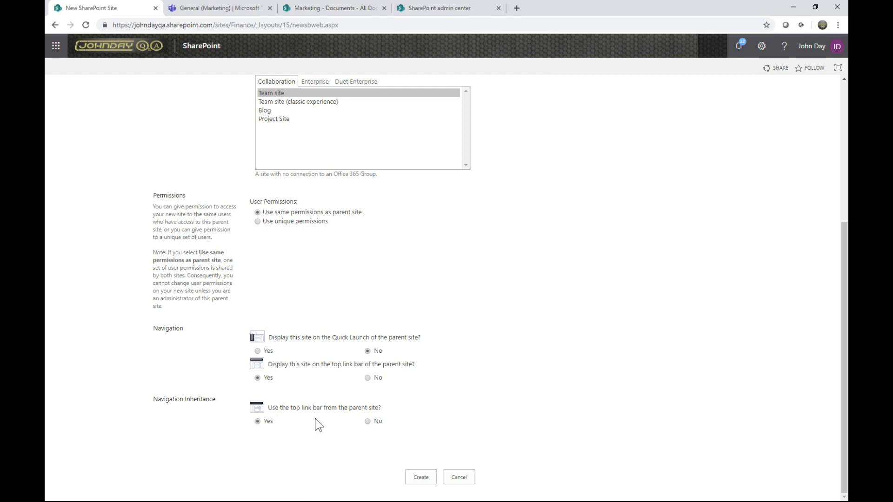
{"action": "left_click", "coordinate": [421, 478]}
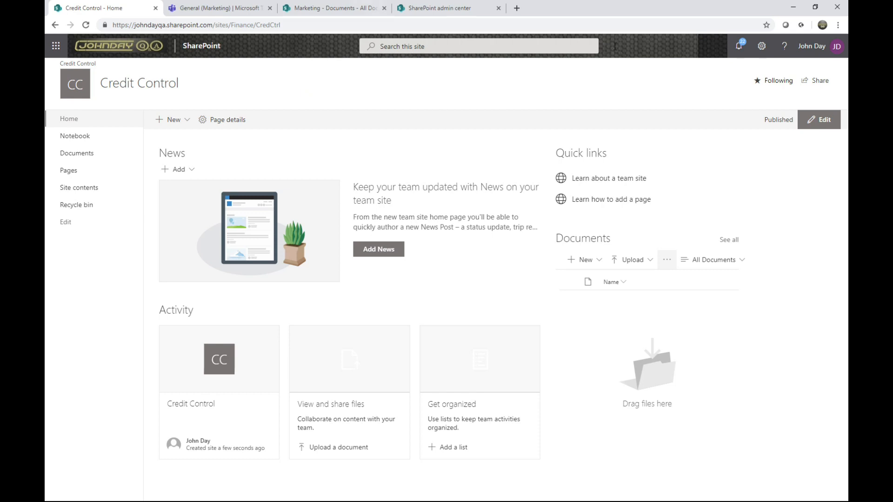
Open the full site settings of the Credit Control subsite by way of its site information
{"action": "left_click", "coordinate": [762, 49]}
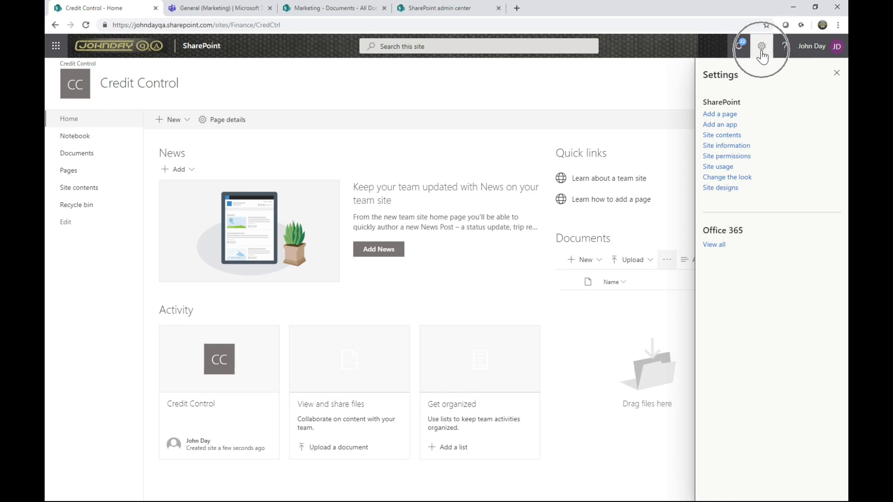
{"action": "left_click", "coordinate": [726, 146]}
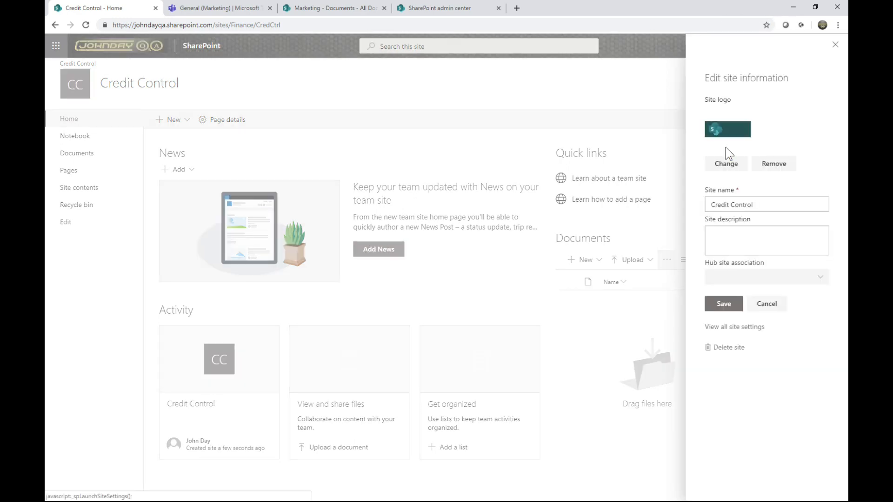
{"action": "left_click", "coordinate": [734, 331]}
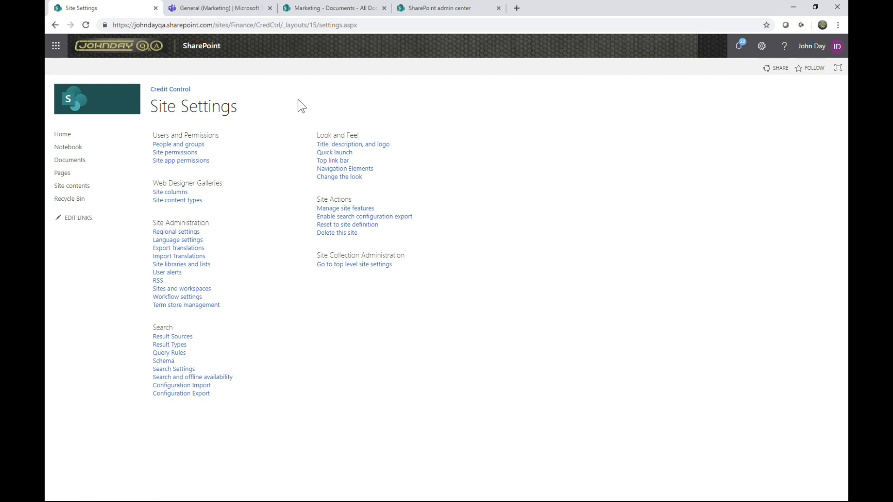
Open the subsite's Site Content and Structure page by replacing settings with sitemanager in the page address
{"action": "left_click", "coordinate": [329, 25]}
{"action": "left_click", "coordinate": [329, 24]}
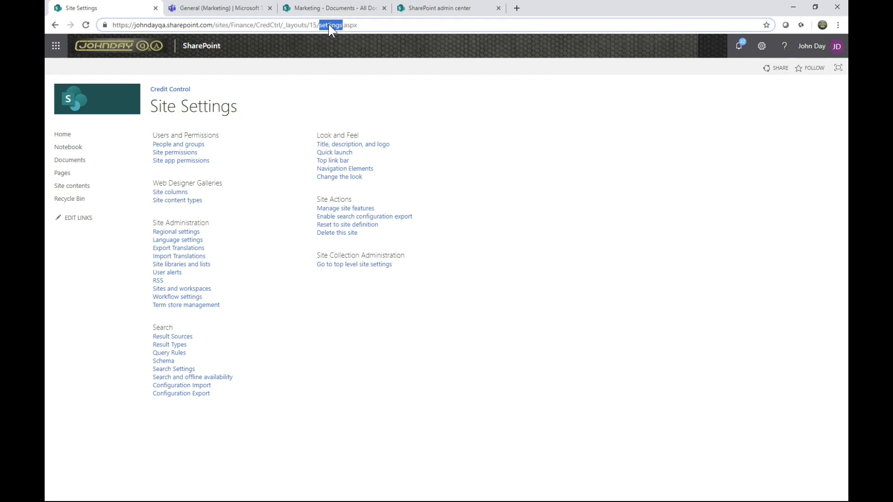
{"action": "type", "text": "siteman"}
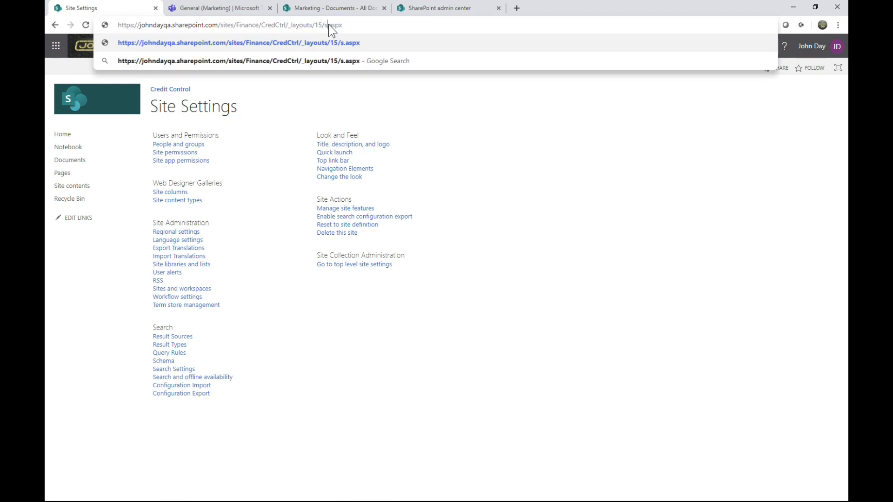
{"action": "type", "text": "ager"}
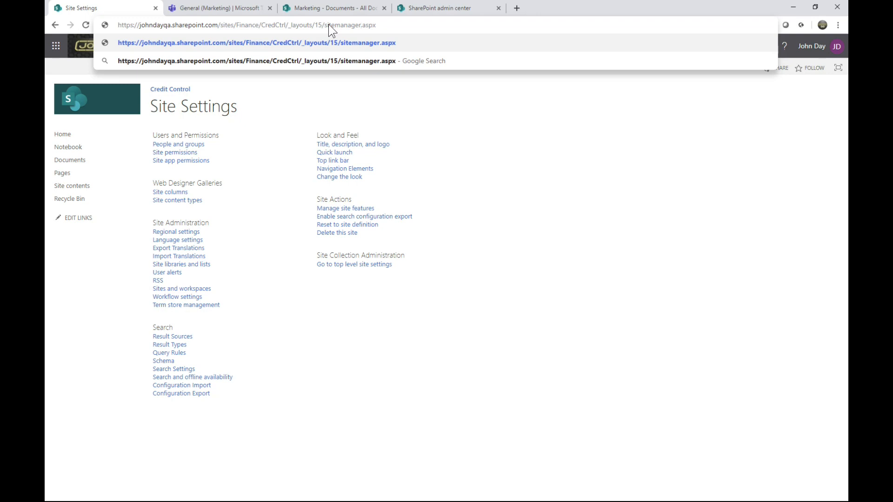
{"action": "key", "text": "Return"}
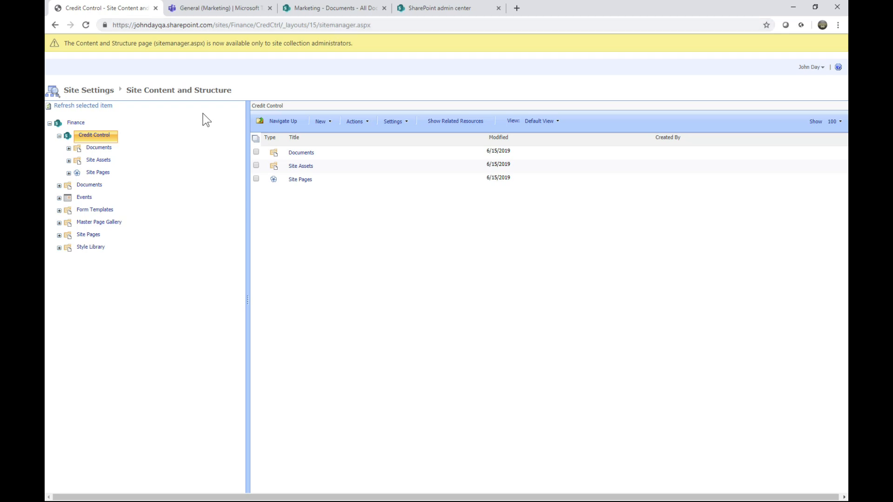
Examine the actions available for the Credit Control site in the content and structure tree, such as Copy and Move
{"action": "mouse_move", "coordinate": [84, 142]}
{"action": "left_click", "coordinate": [115, 135]}
{"action": "mouse_move", "coordinate": [115, 166]}
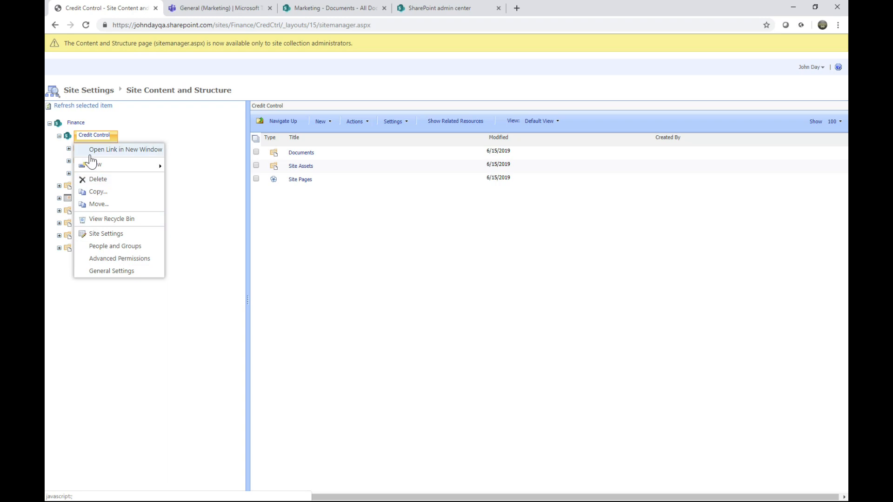
{"action": "left_click", "coordinate": [105, 311]}
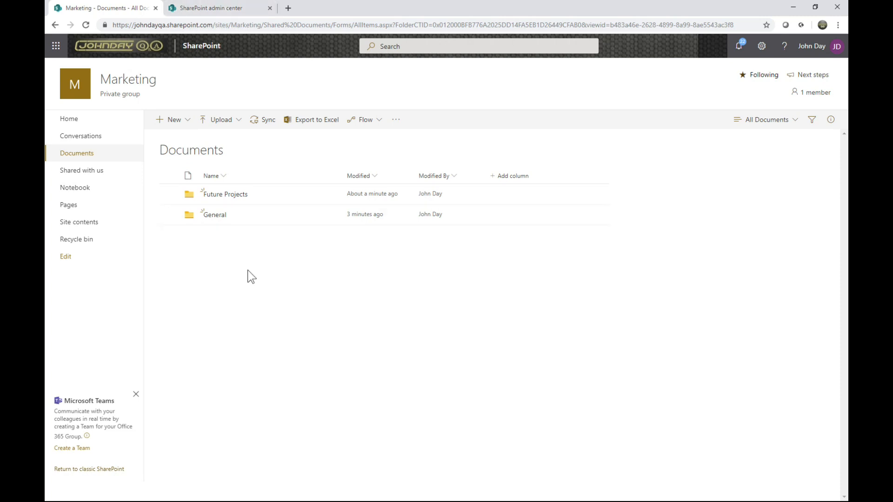
Go to the SharePoint admin center through the Microsoft 365 admin center and show the active sites with the Finances site's details
{"action": "left_click", "coordinate": [55, 47]}
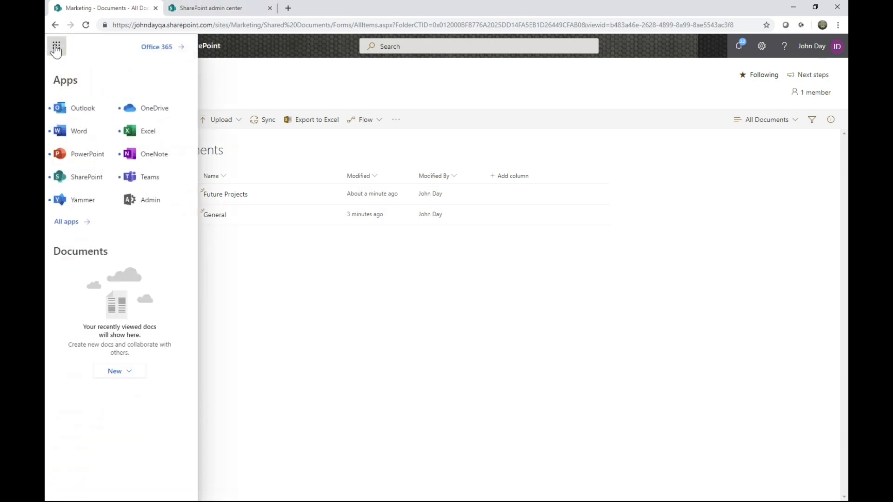
{"action": "left_click", "coordinate": [150, 200]}
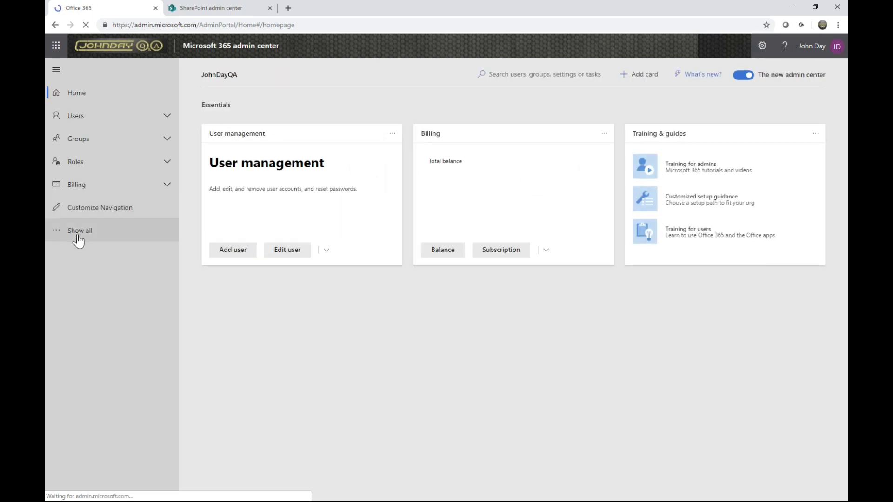
{"action": "left_click", "coordinate": [80, 233]}
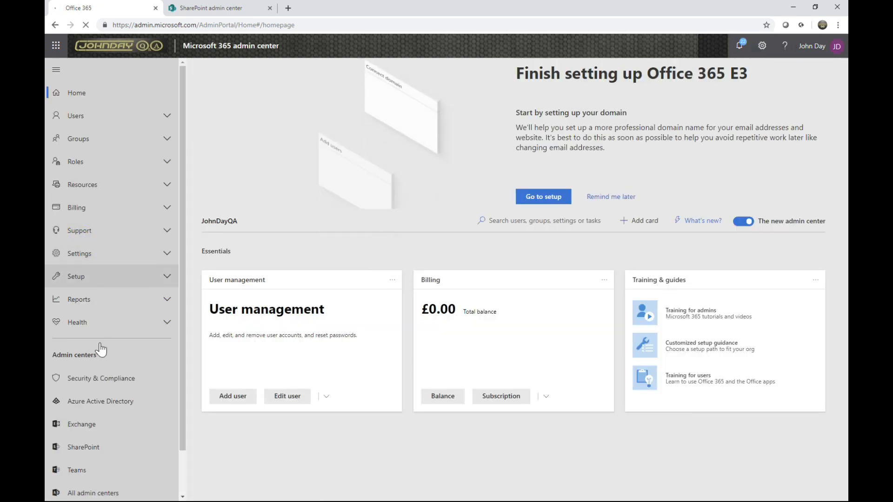
{"action": "left_click", "coordinate": [117, 450]}
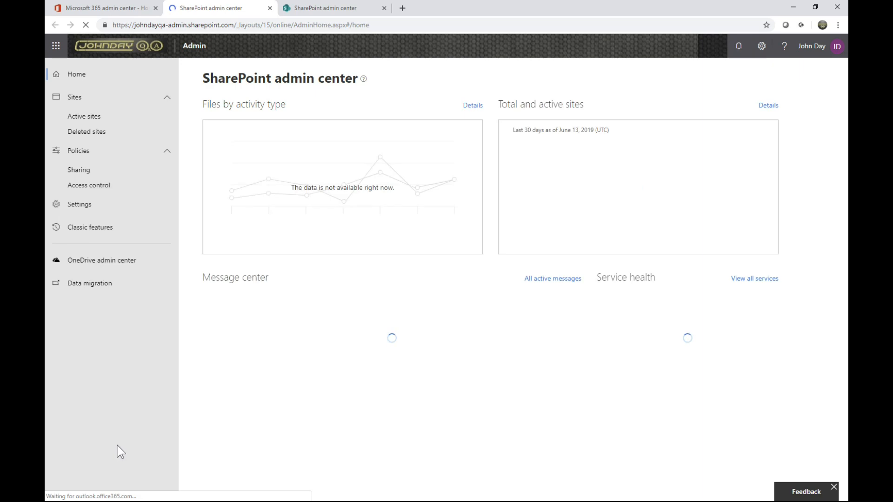
{"action": "left_click", "coordinate": [77, 118]}
{"action": "left_click", "coordinate": [834, 455]}
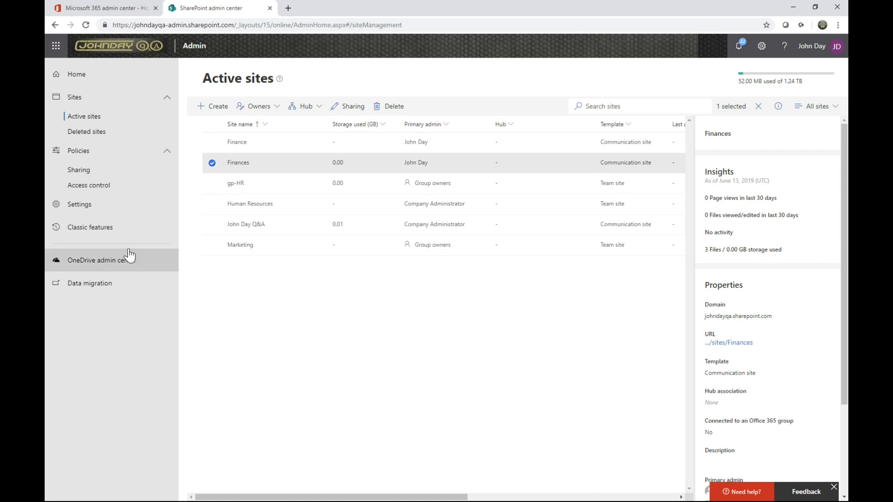
Change the site storage limits setting to Manual and save it
{"action": "left_click", "coordinate": [80, 210]}
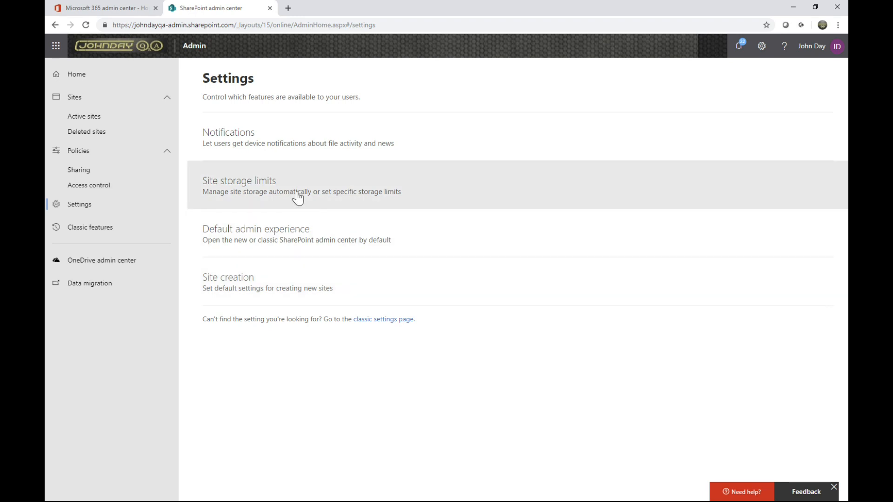
{"action": "left_click", "coordinate": [268, 192]}
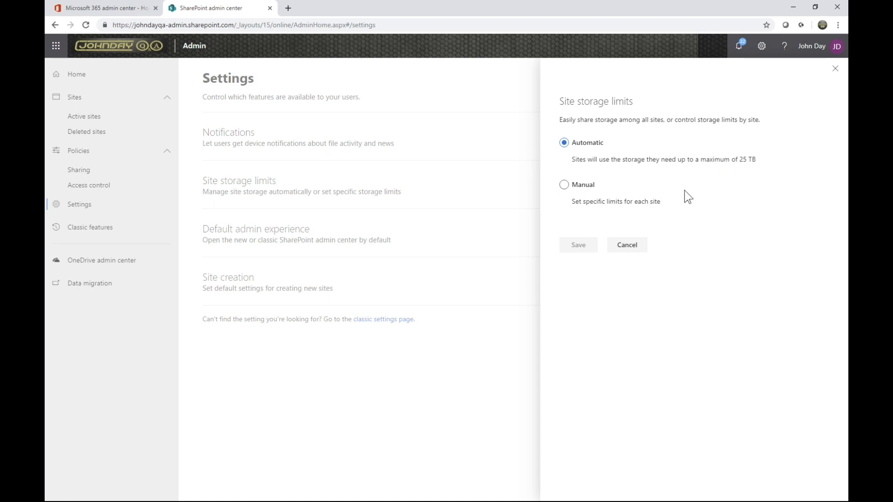
{"action": "left_click", "coordinate": [564, 184]}
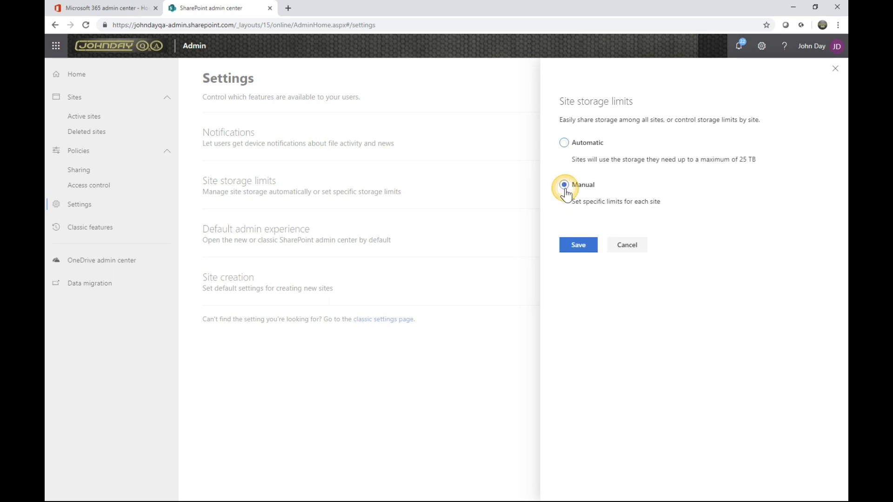
{"action": "left_click", "coordinate": [597, 255]}
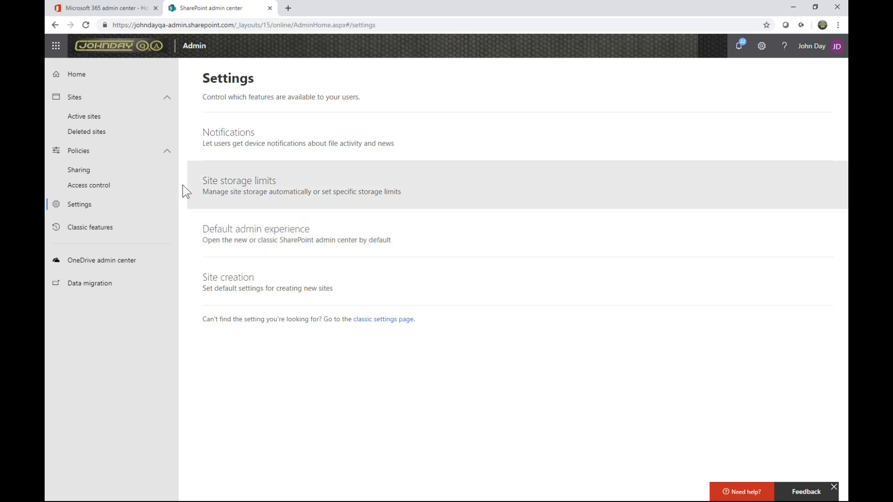
Limit the Finances site's storage to 10000 GB, email its owners at 90% usage, and save the limit
{"action": "left_click", "coordinate": [93, 119]}
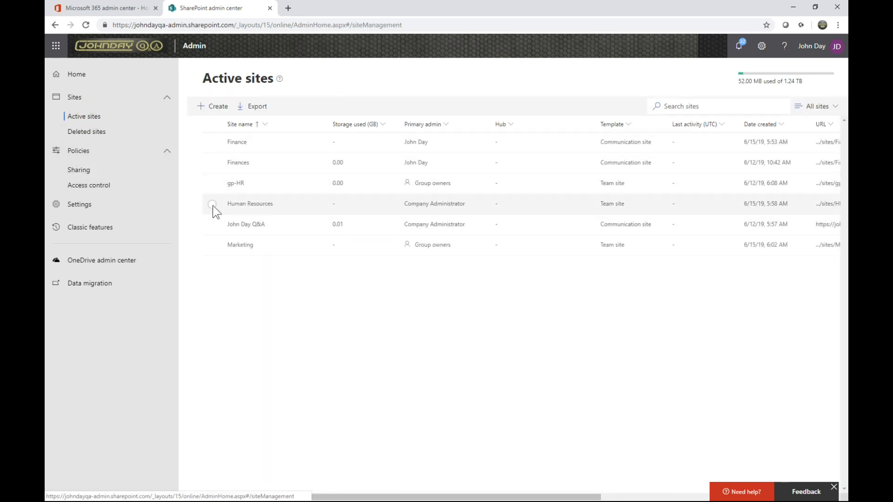
{"action": "left_click", "coordinate": [211, 163]}
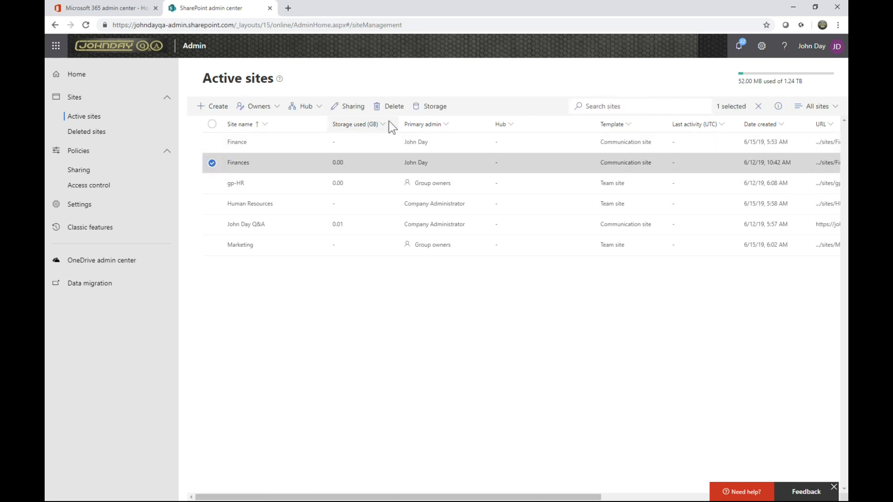
{"action": "left_click", "coordinate": [432, 110]}
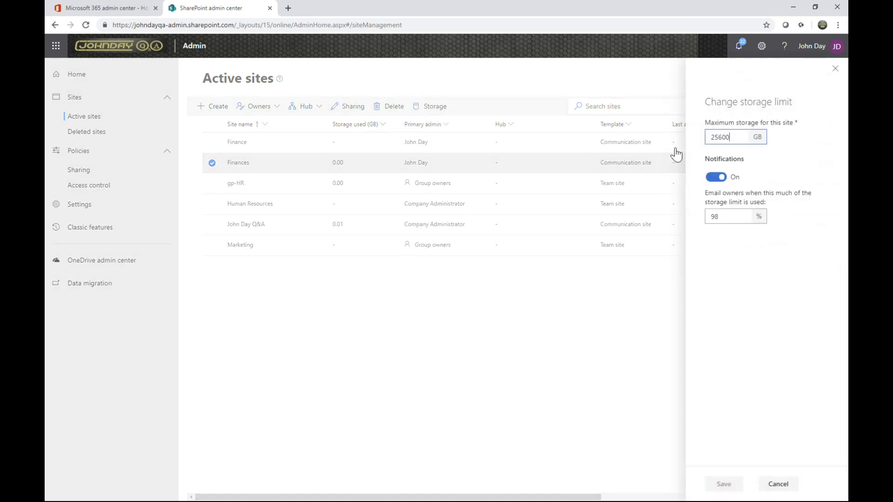
{"action": "double_click", "coordinate": [733, 137]}
{"action": "type", "text": "10000"}
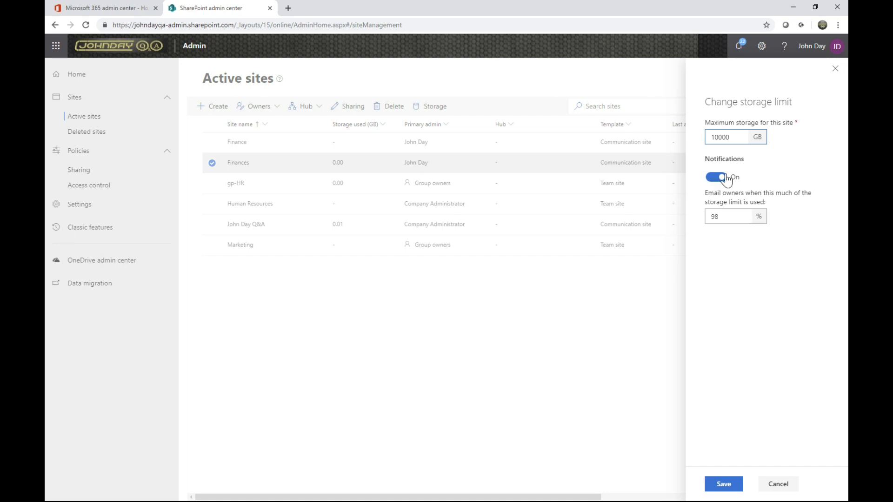
{"action": "double_click", "coordinate": [727, 217]}
{"action": "type", "text": "90"}
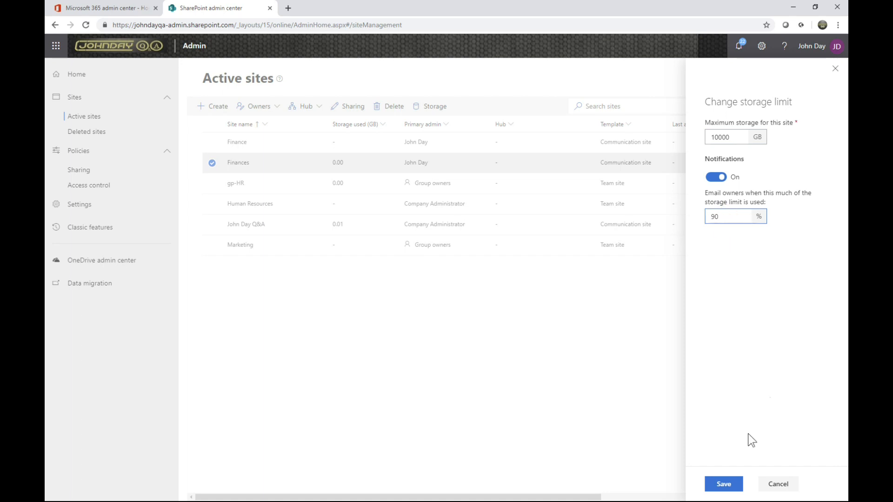
{"action": "left_click", "coordinate": [726, 482]}
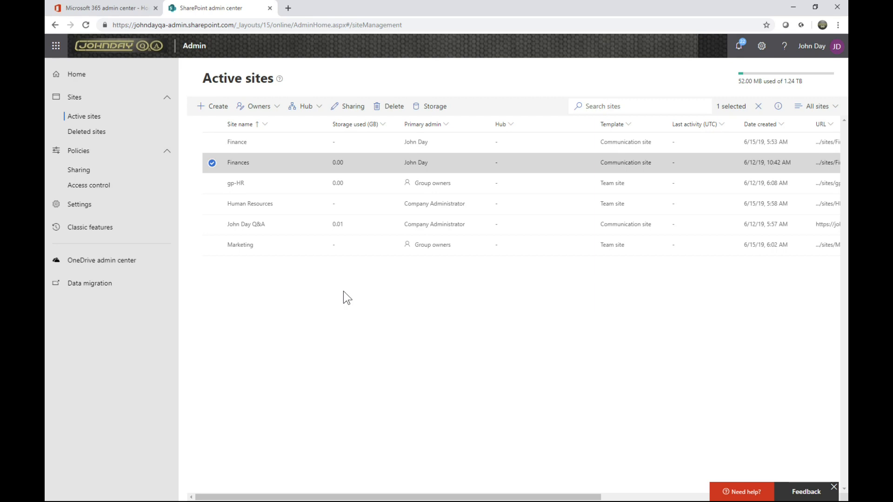
Go through the Finances site's external sharing levels: Existing guests only, New and existing guests, and Anyone
{"action": "left_click", "coordinate": [351, 110]}
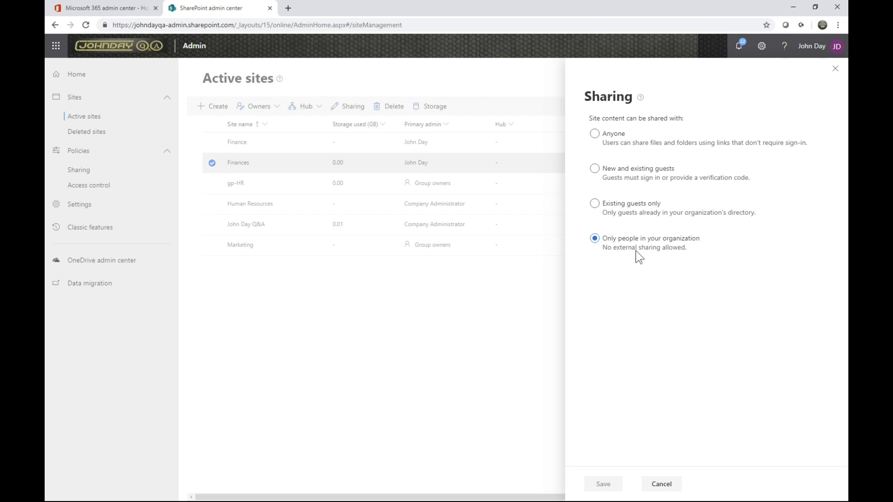
{"action": "left_click", "coordinate": [595, 205]}
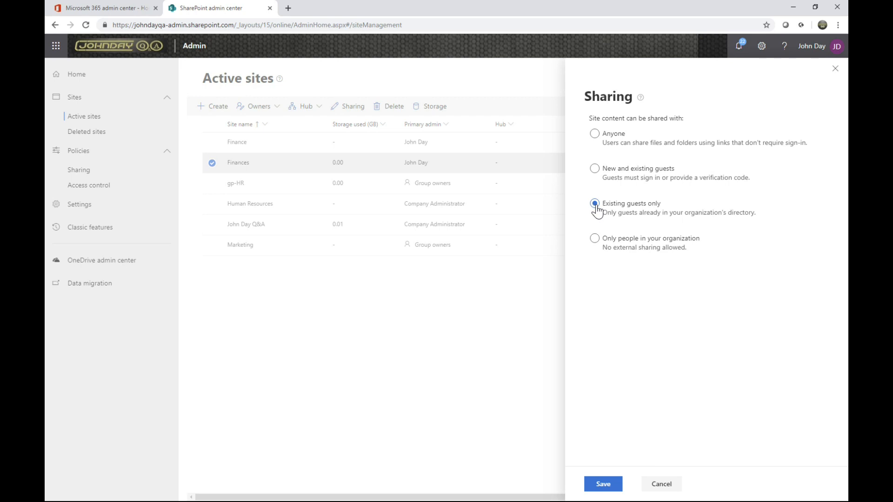
{"action": "left_click", "coordinate": [595, 170]}
{"action": "left_click", "coordinate": [595, 135]}
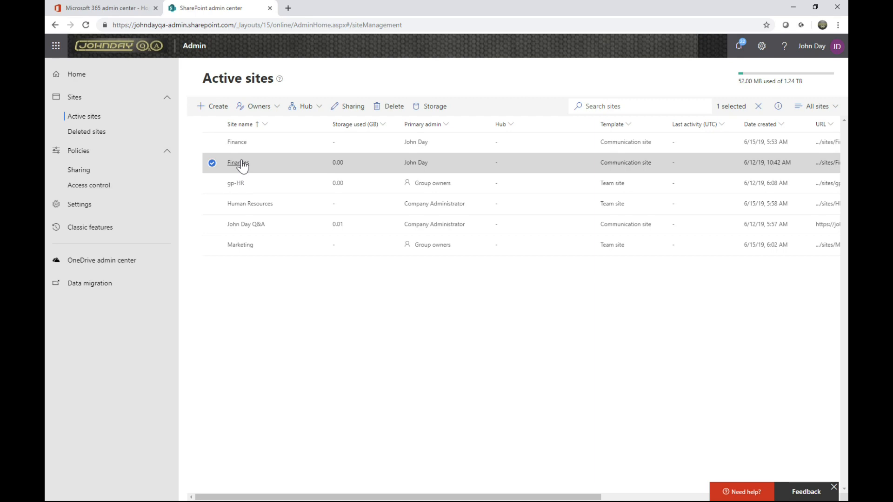
Open the Finance site from its details in the active sites list and go to its full site settings
{"action": "left_click", "coordinate": [236, 143]}
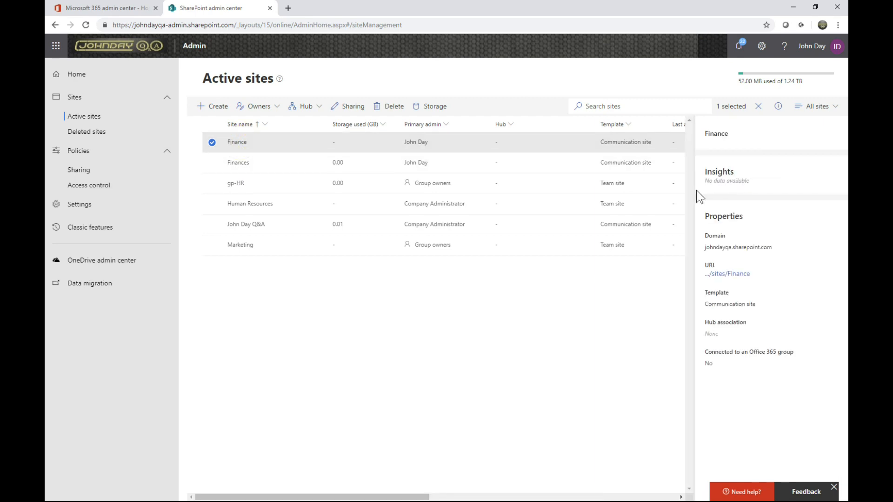
{"action": "left_click", "coordinate": [727, 273]}
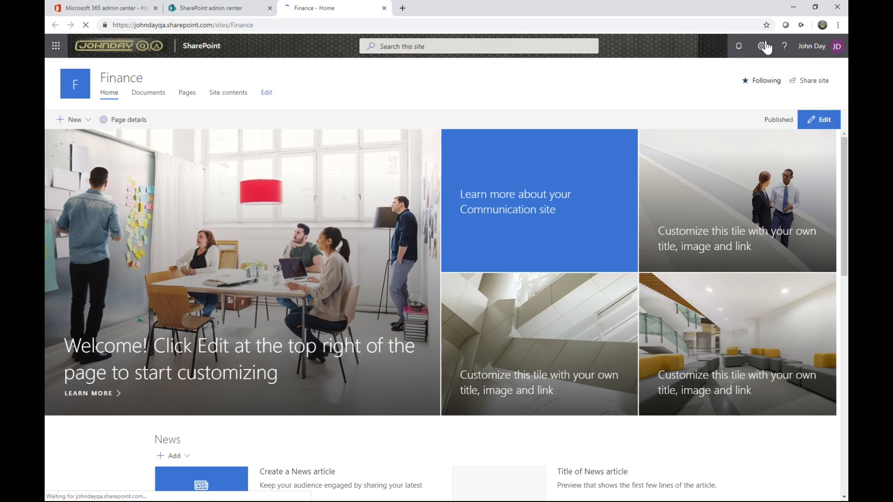
{"action": "left_click", "coordinate": [763, 46]}
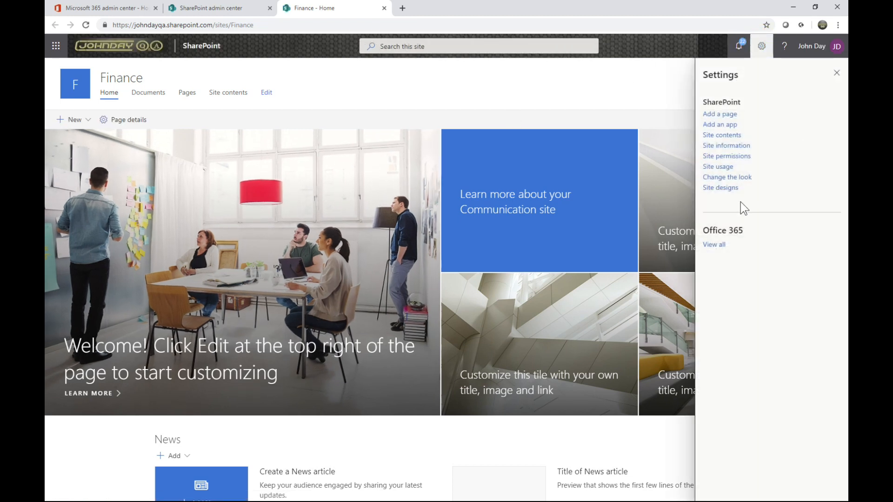
{"action": "left_click", "coordinate": [738, 149]}
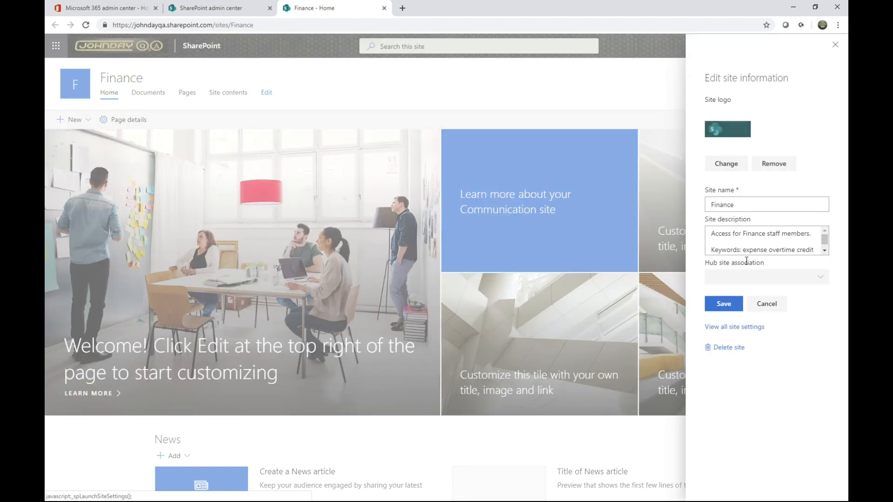
{"action": "left_click", "coordinate": [733, 327]}
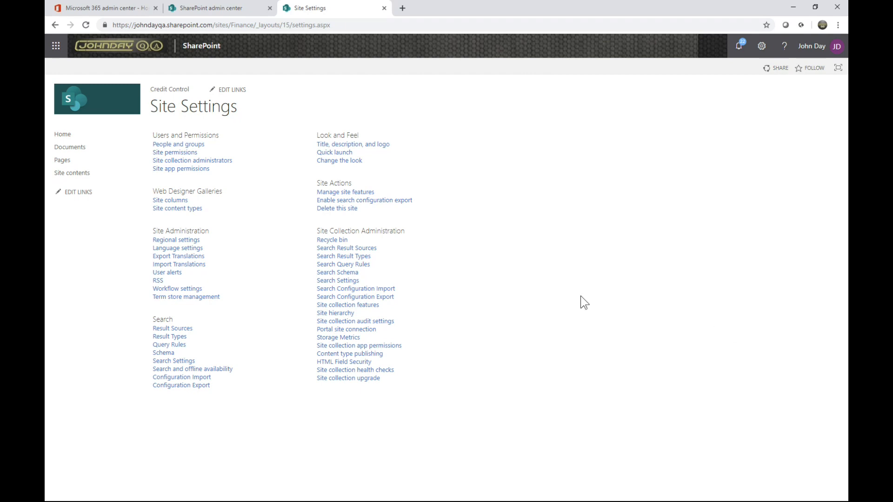
Examine the Finance site's site collection features and their descriptions
{"action": "left_click", "coordinate": [347, 306]}
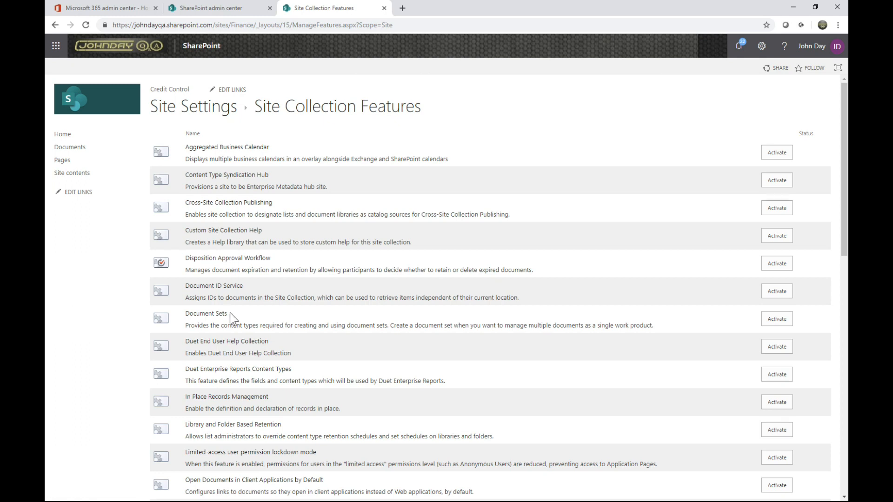
{"action": "scroll", "coordinate": [230, 316], "scroll_direction": "down", "scroll_amount": 3}
{"action": "scroll", "coordinate": [230, 312], "scroll_direction": "up", "scroll_amount": 4}
{"action": "scroll", "coordinate": [265, 388], "scroll_direction": "down", "scroll_amount": 3}
{"action": "scroll", "coordinate": [264, 388], "scroll_direction": "down", "scroll_amount": 4}
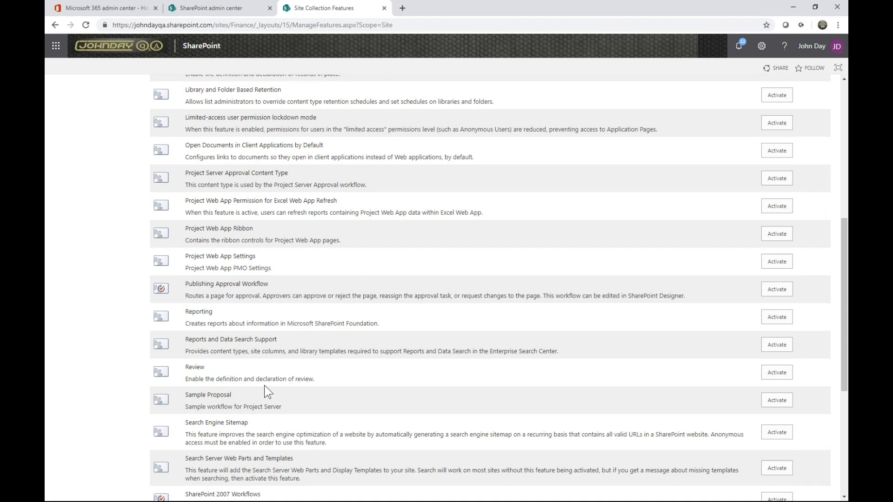
{"action": "scroll", "coordinate": [265, 389], "scroll_direction": "down", "scroll_amount": 5}
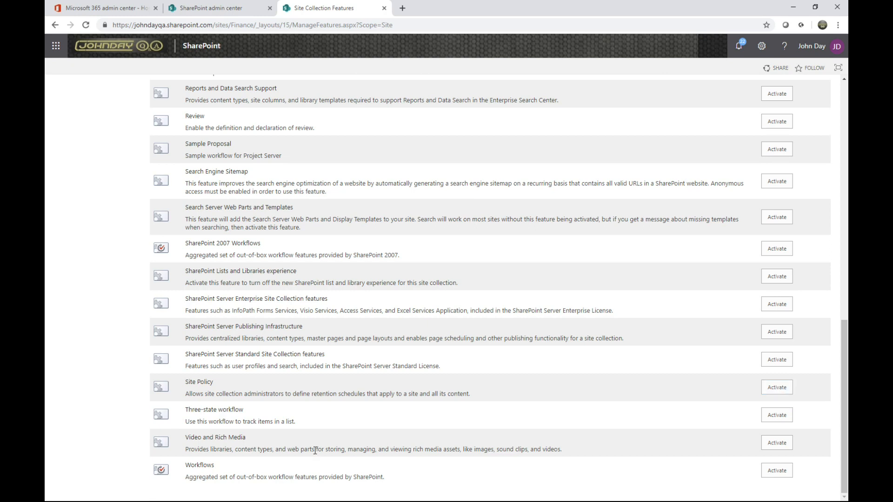
{"action": "scroll", "coordinate": [358, 465], "scroll_direction": "up", "scroll_amount": 3}
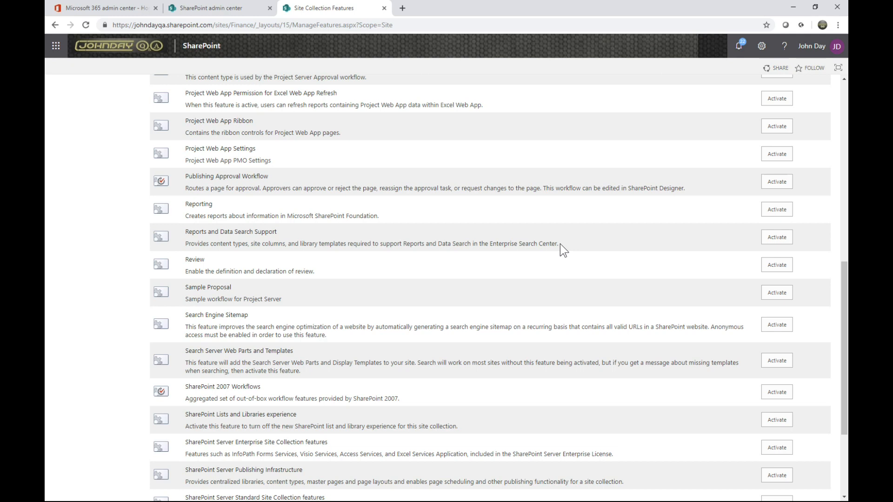
{"action": "scroll", "coordinate": [552, 277], "scroll_direction": "up", "scroll_amount": 3}
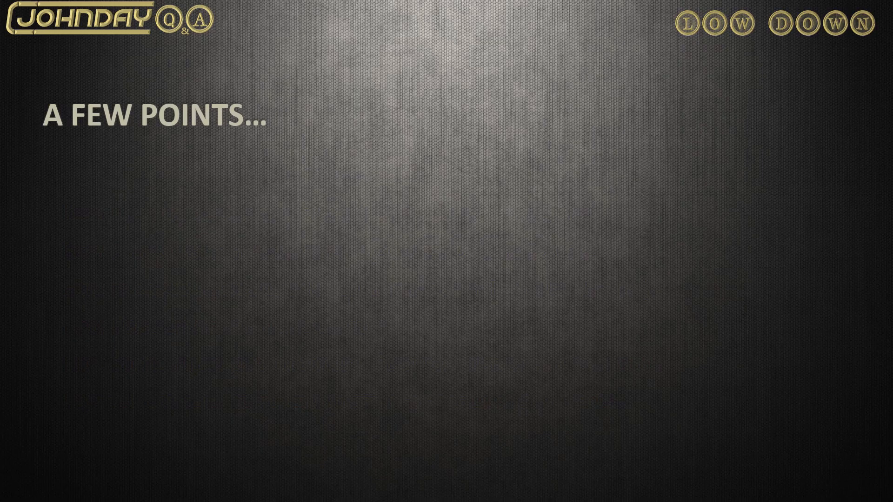